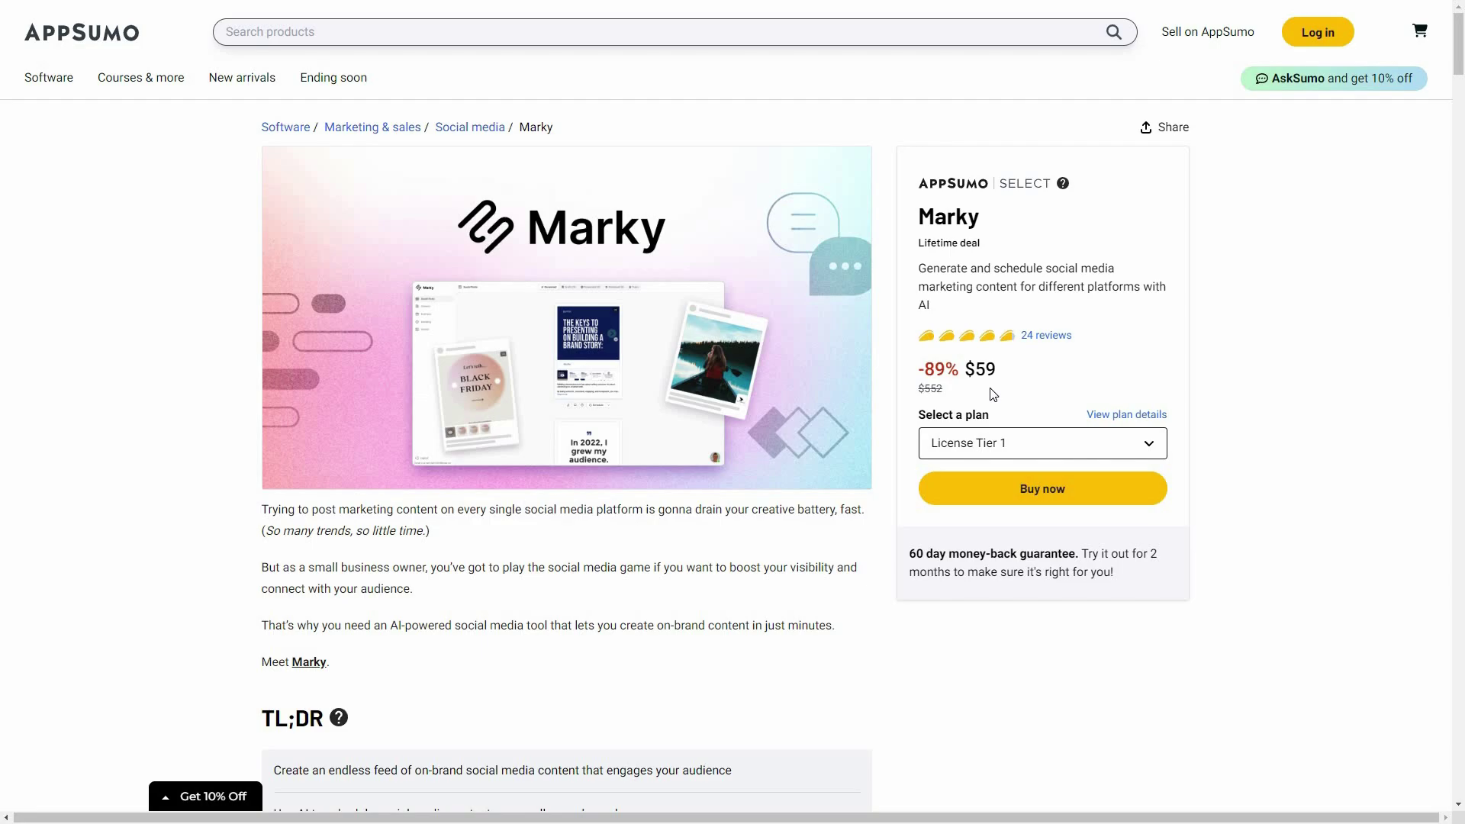
# - Examine the Marky lifetime deal page, comparing the included features and the three license tiers under Plans & features
pyautogui.scroll(-2, 621, 608)
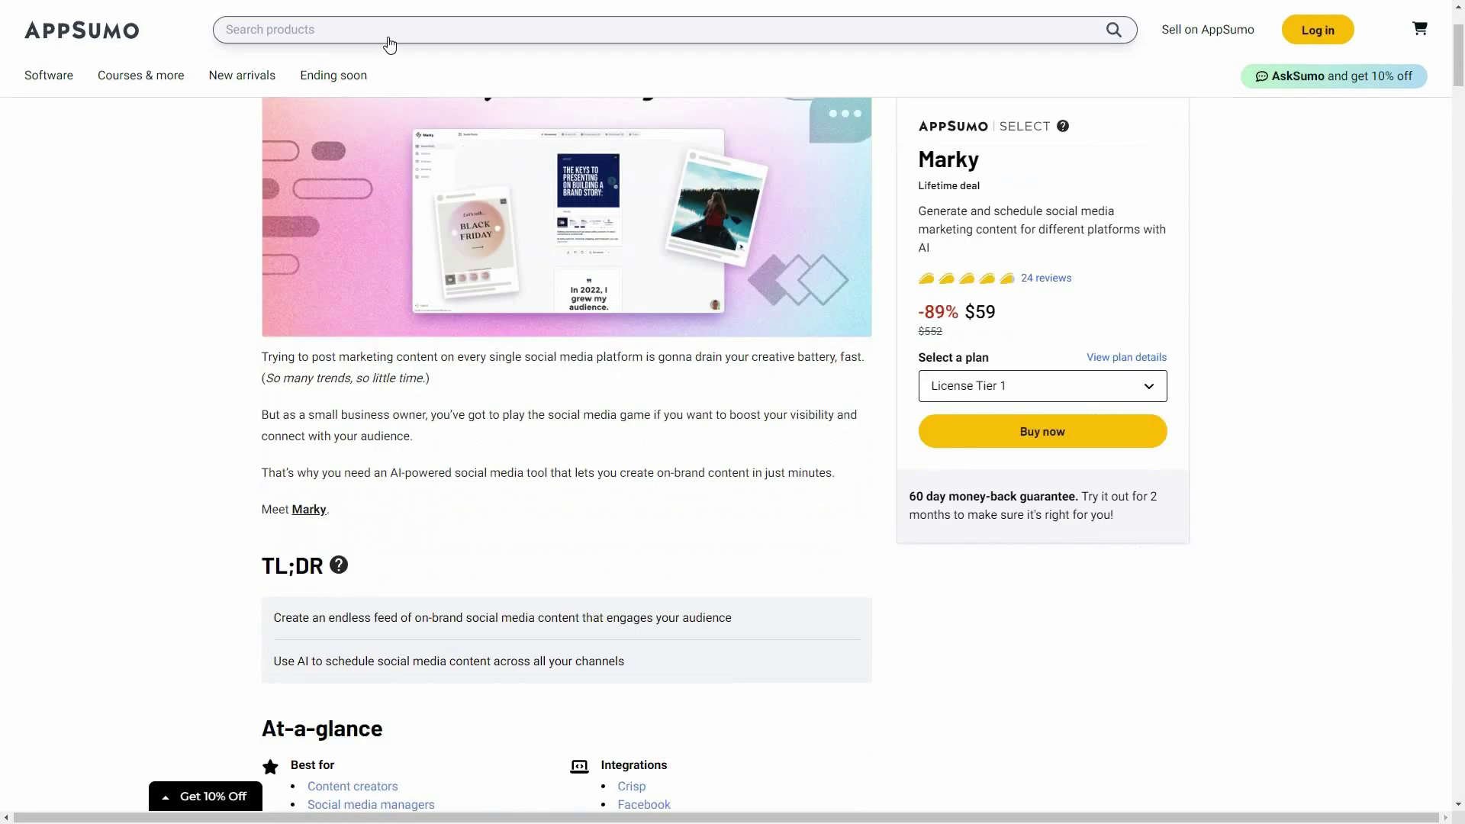
pyautogui.click(421, 36)
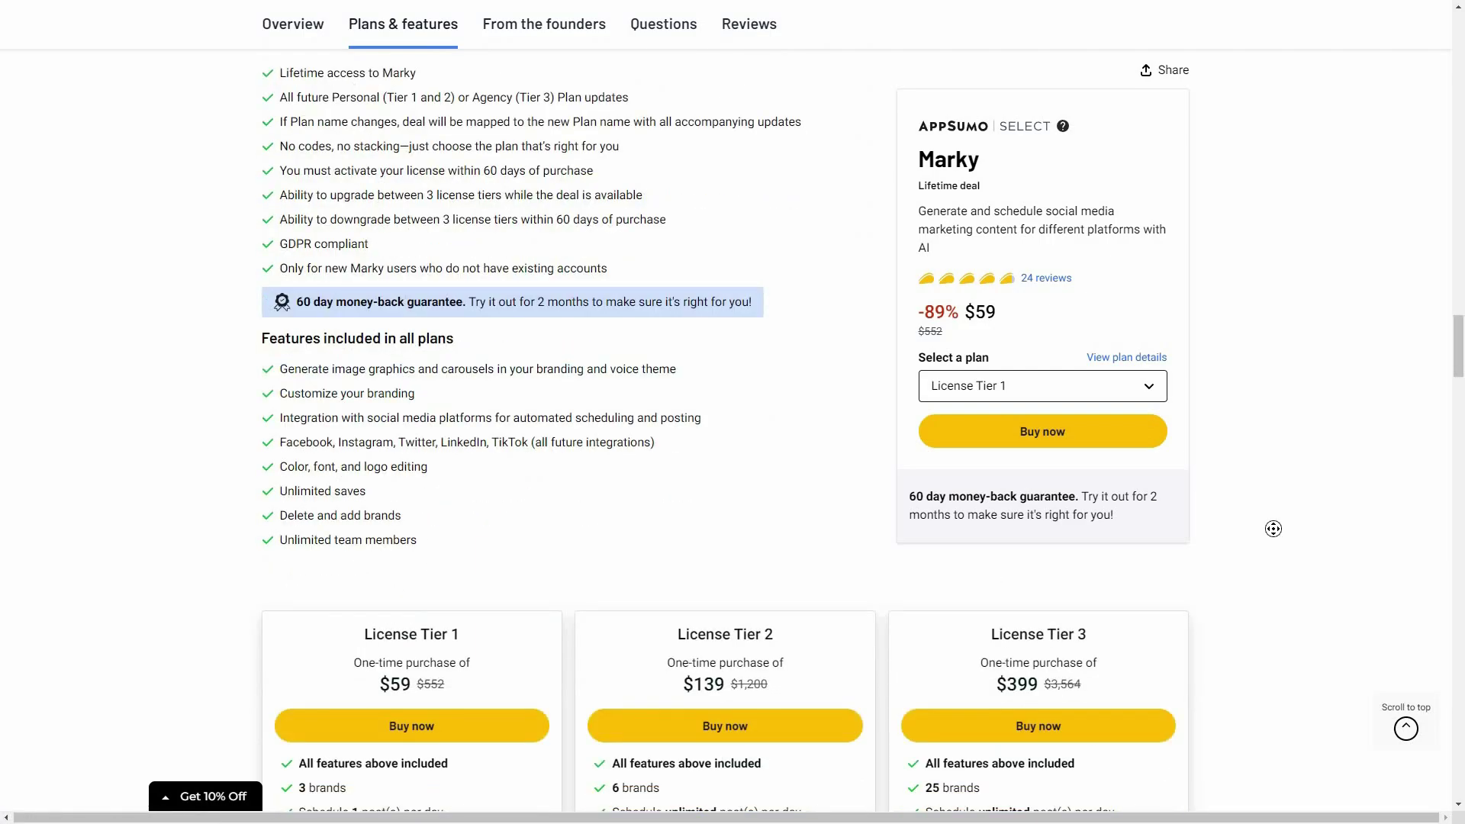
pyautogui.scroll(-2, 1067, 693)
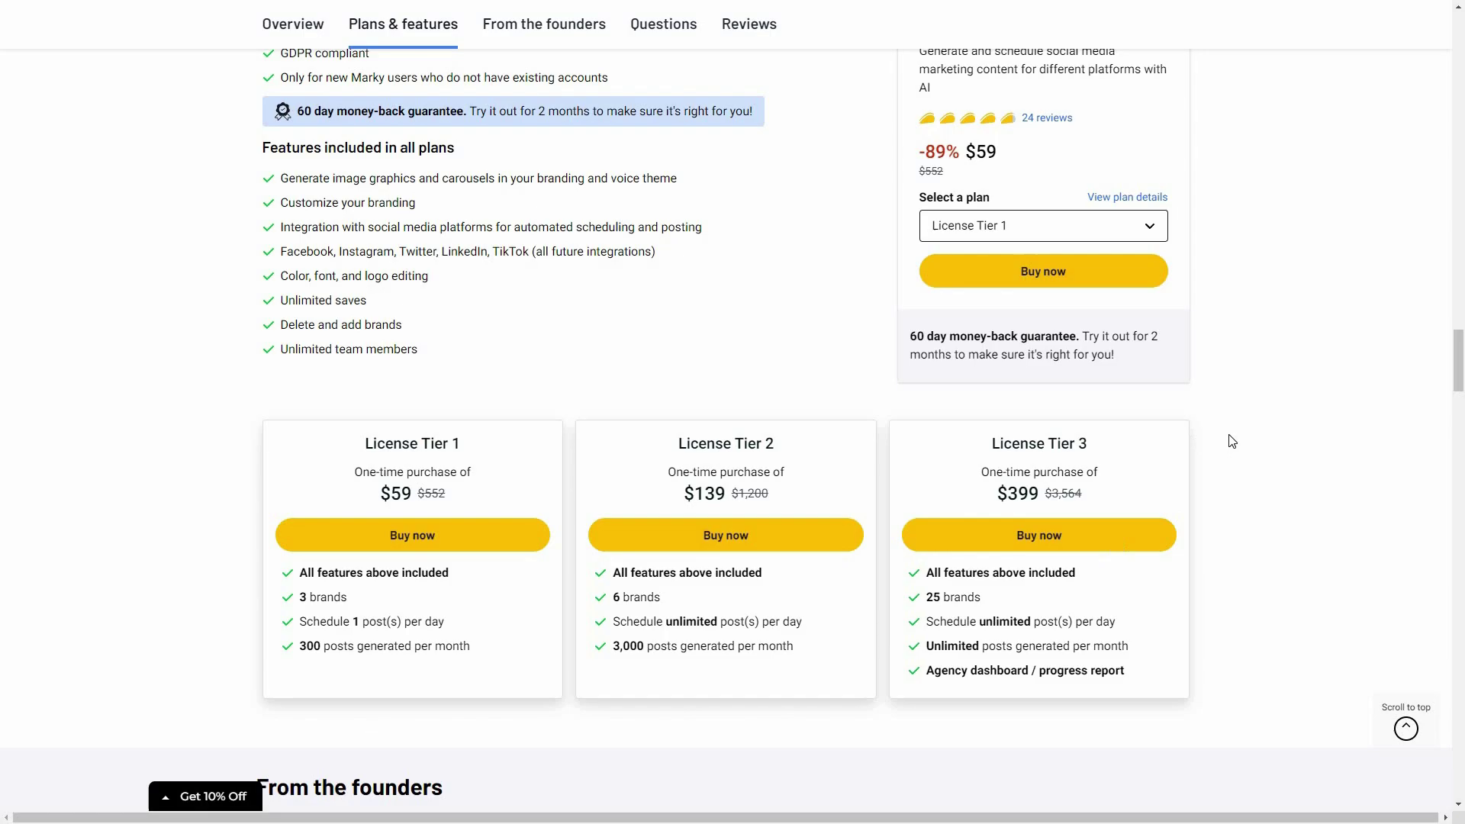
pyautogui.scroll(3, 1245, 312)
pyautogui.scroll(3, 1246, 311)
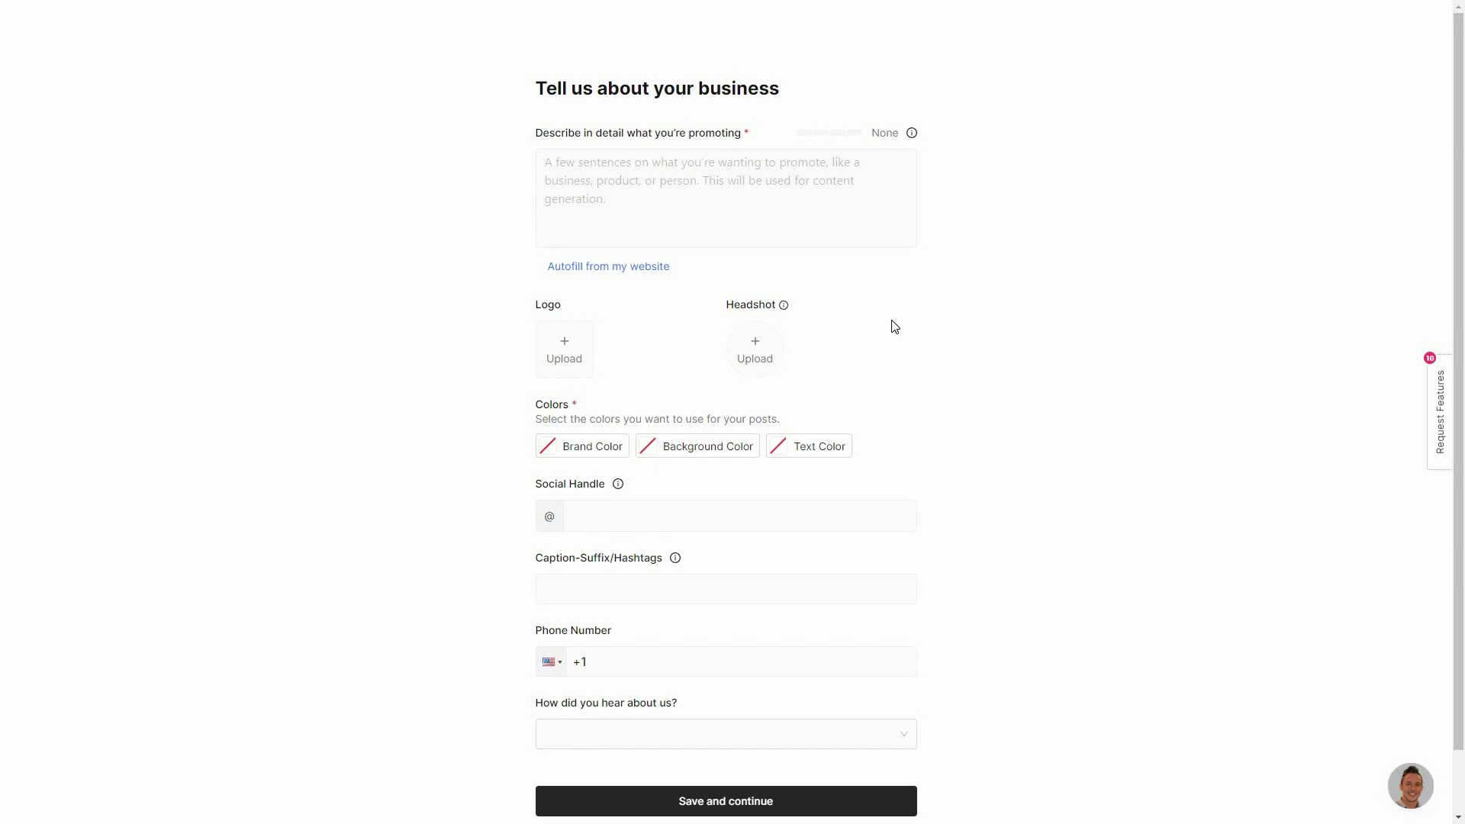
# - Fill in the business description with the copied AnimeVerse text, and check the website autofill option without using it
pyautogui.click(584, 178)
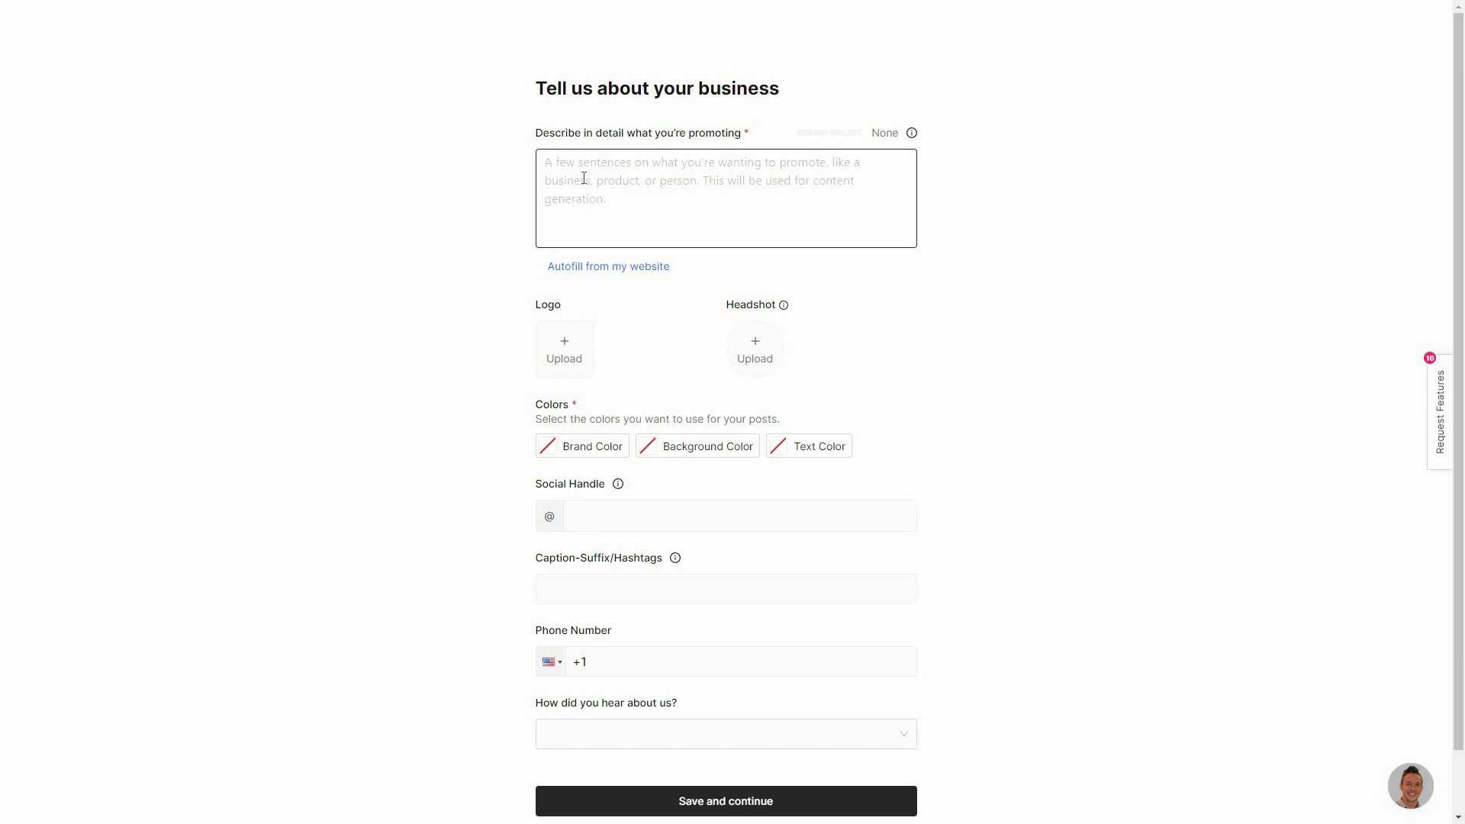
pyautogui.hotkey('ctrl', 'v')
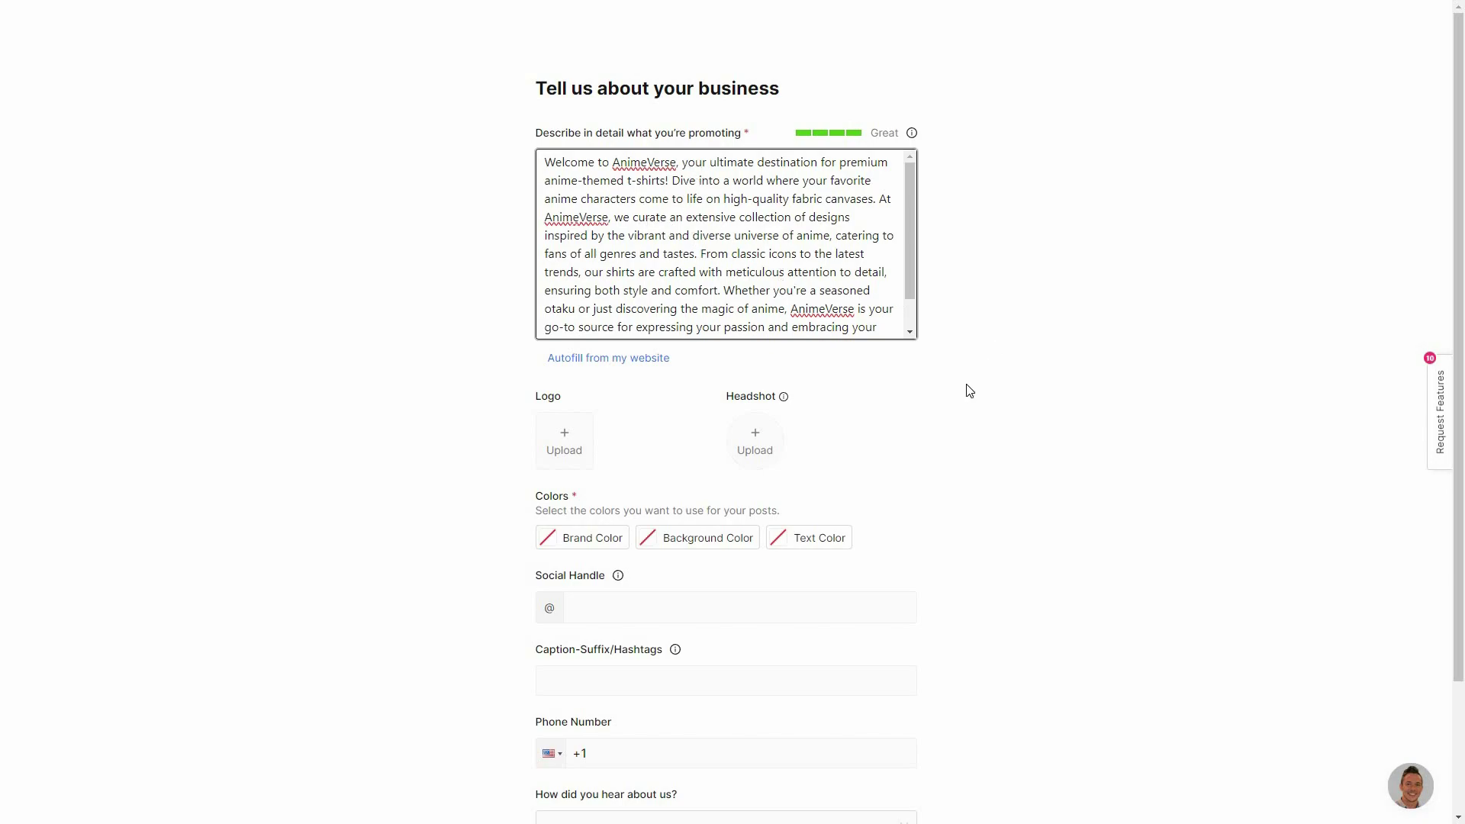
pyautogui.click(616, 362)
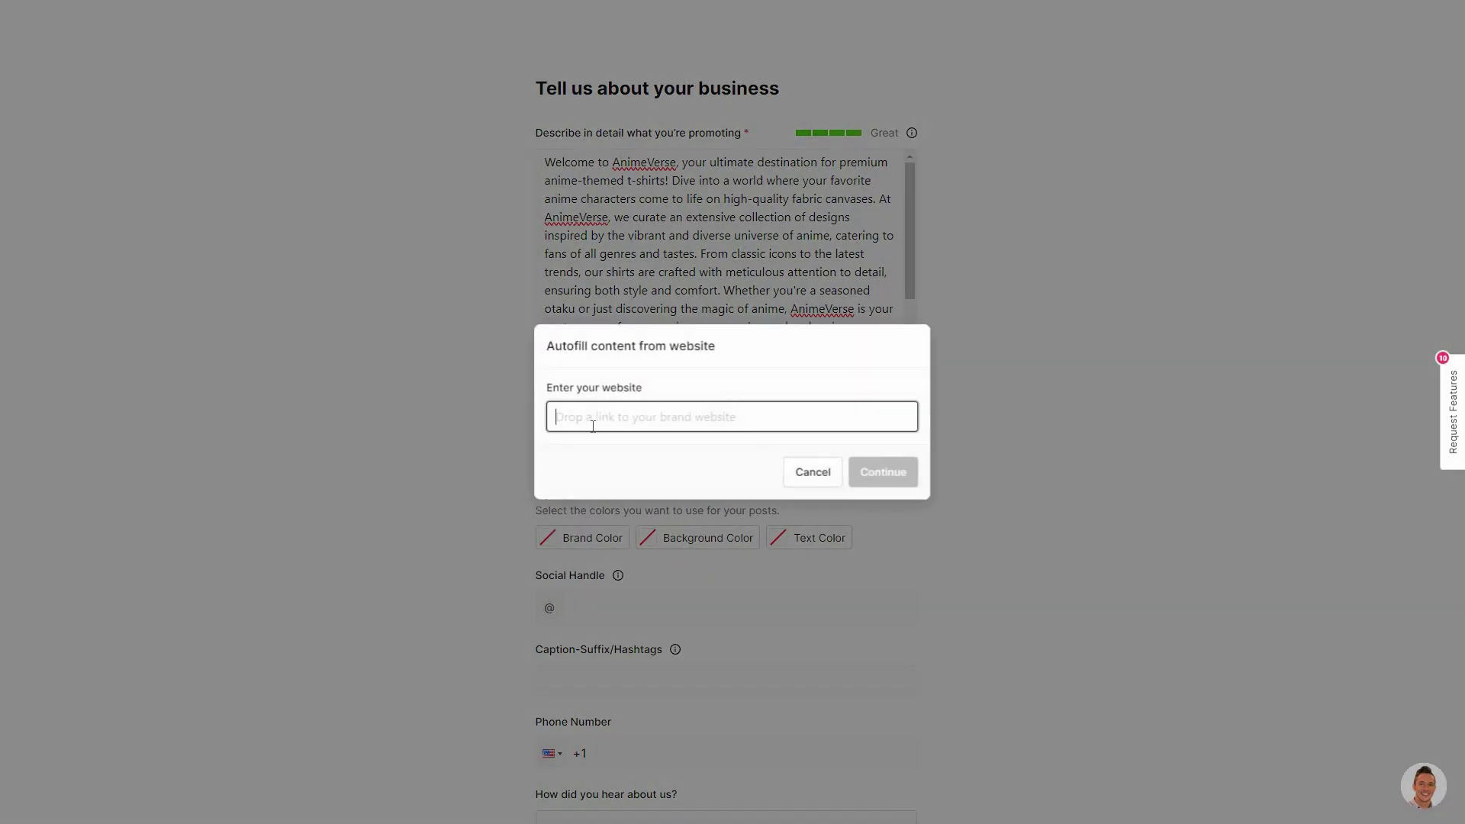
pyautogui.click(813, 472)
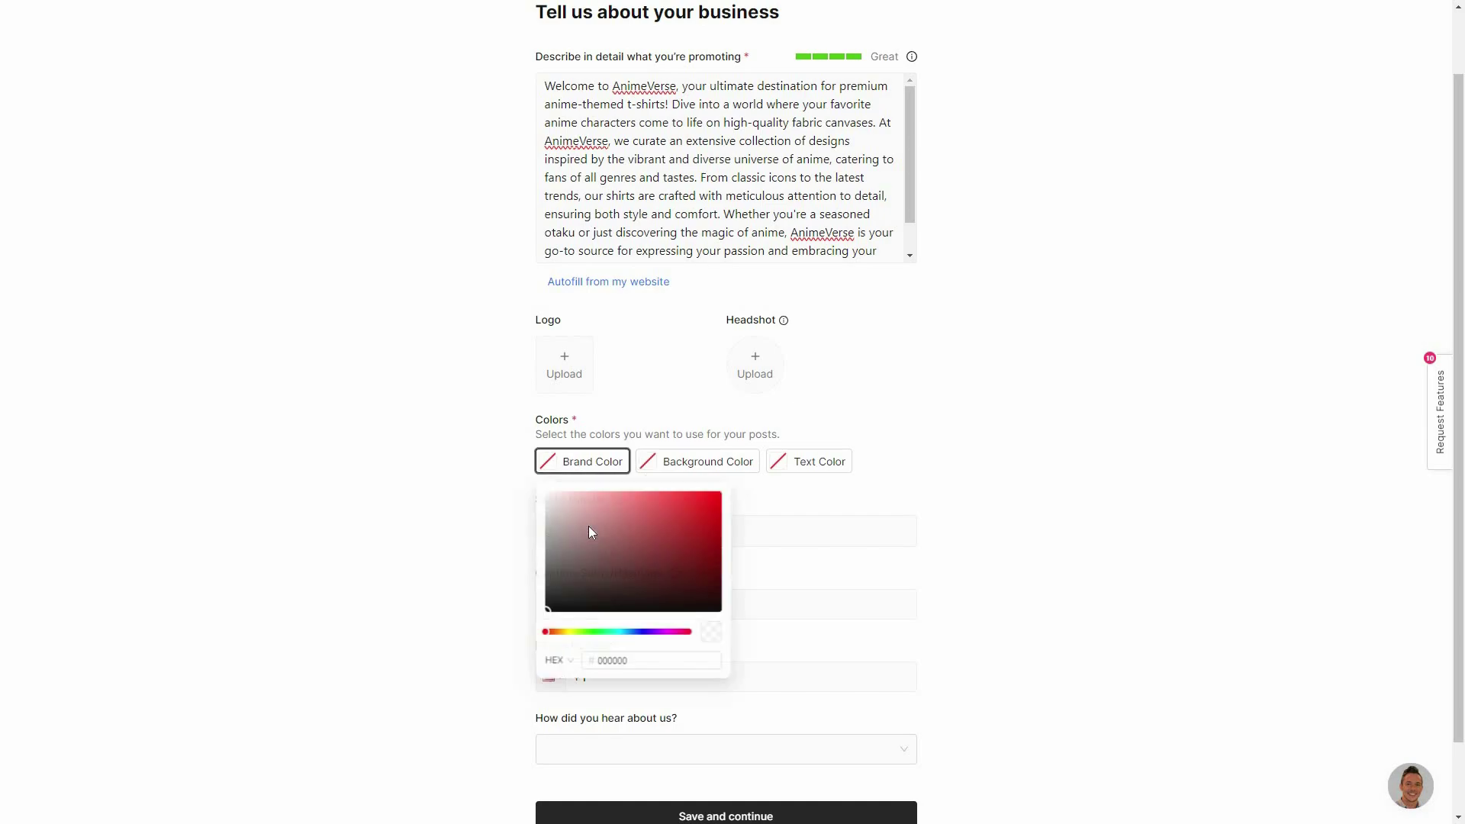
# - Set the post colors to a light pink brand color, a white background and near-black text
pyautogui.moveTo(588, 525); pyautogui.dragTo(560, 506)
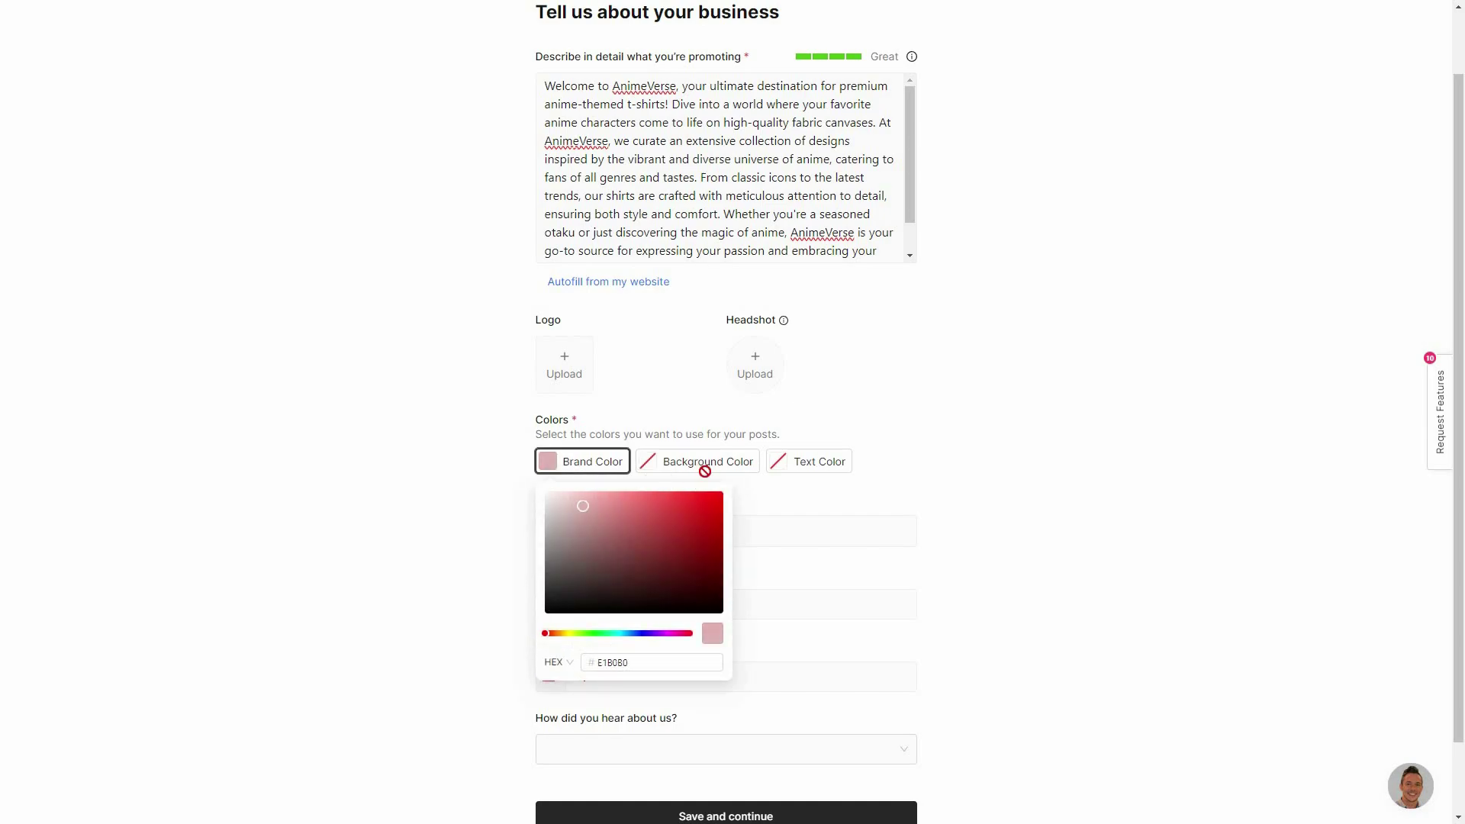
pyautogui.click(736, 496)
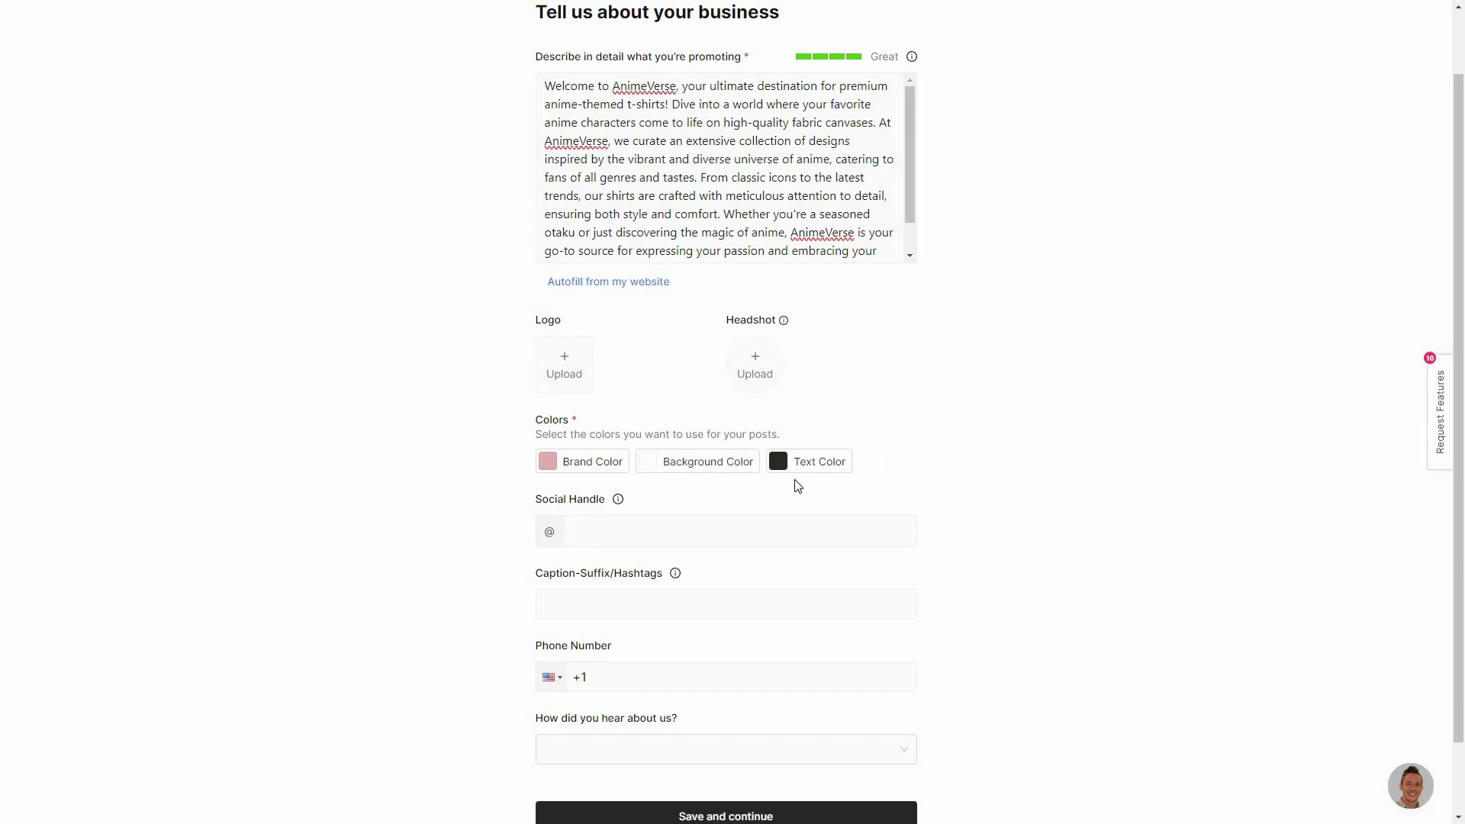
# - Leave the hashtag and referral fields blank, and save the business form to continue to the business details
pyautogui.scroll(-1, 726, 412)
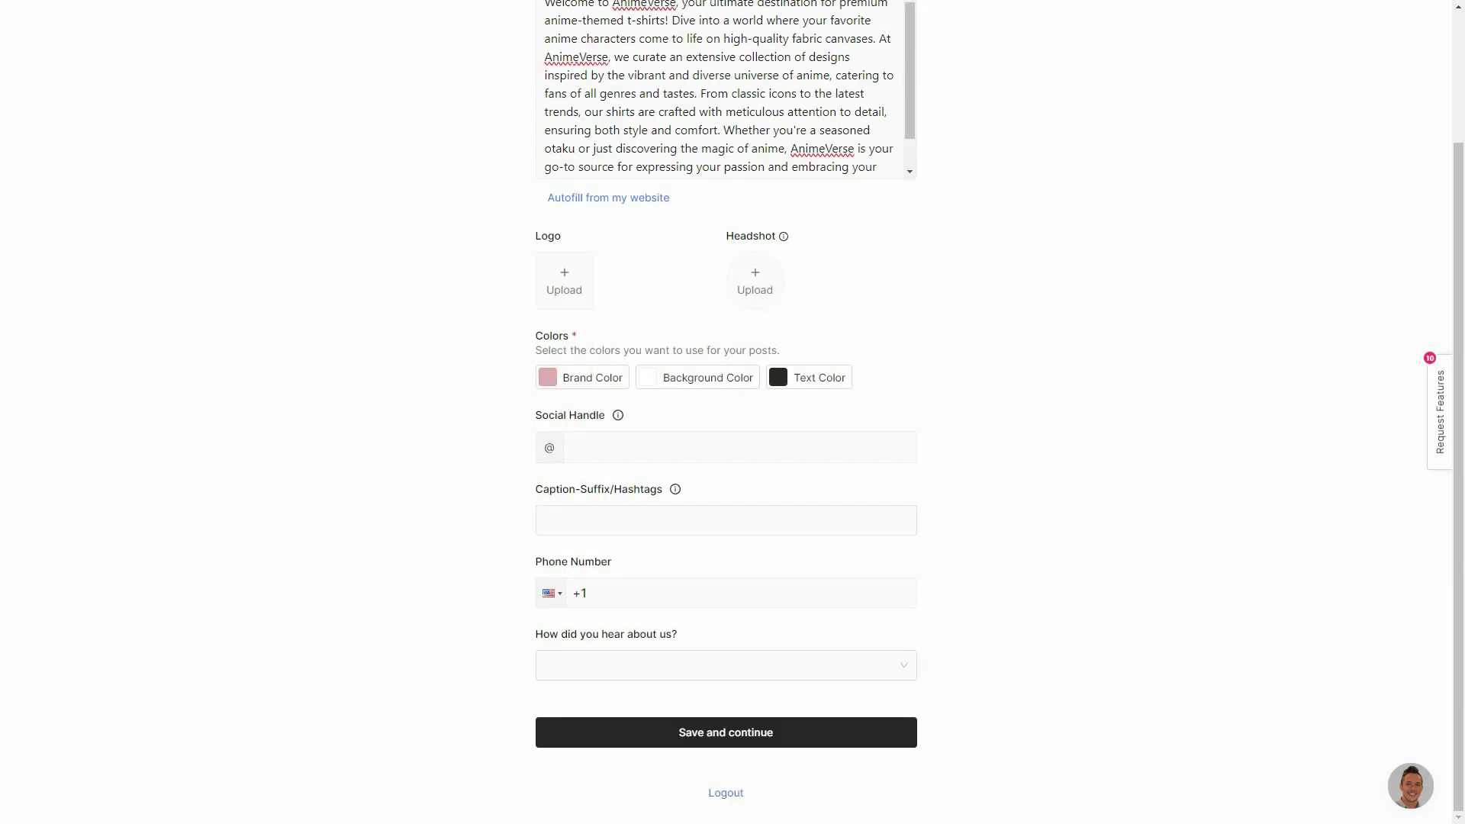
pyautogui.click(644, 523)
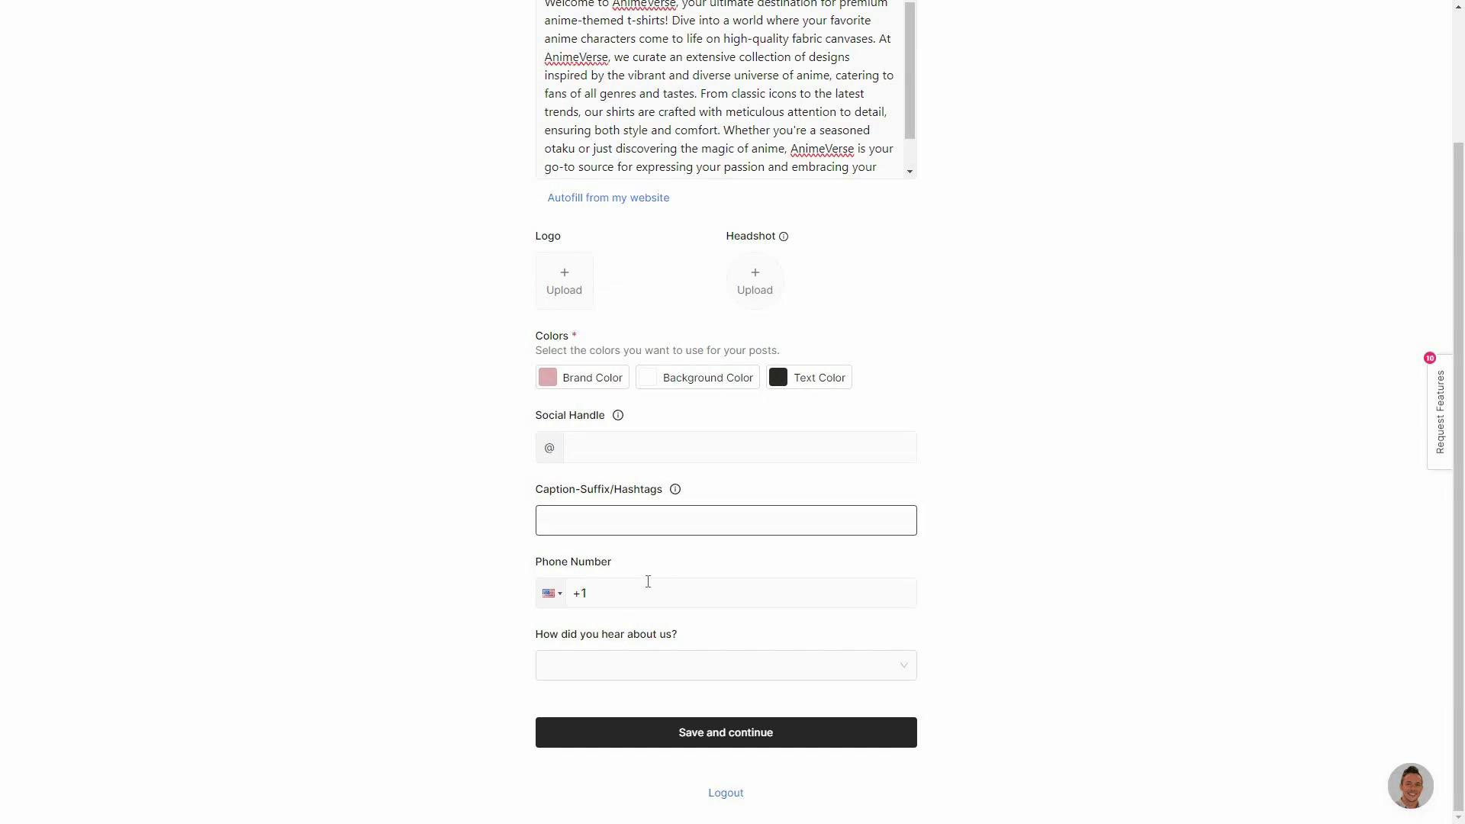
pyautogui.click(641, 674)
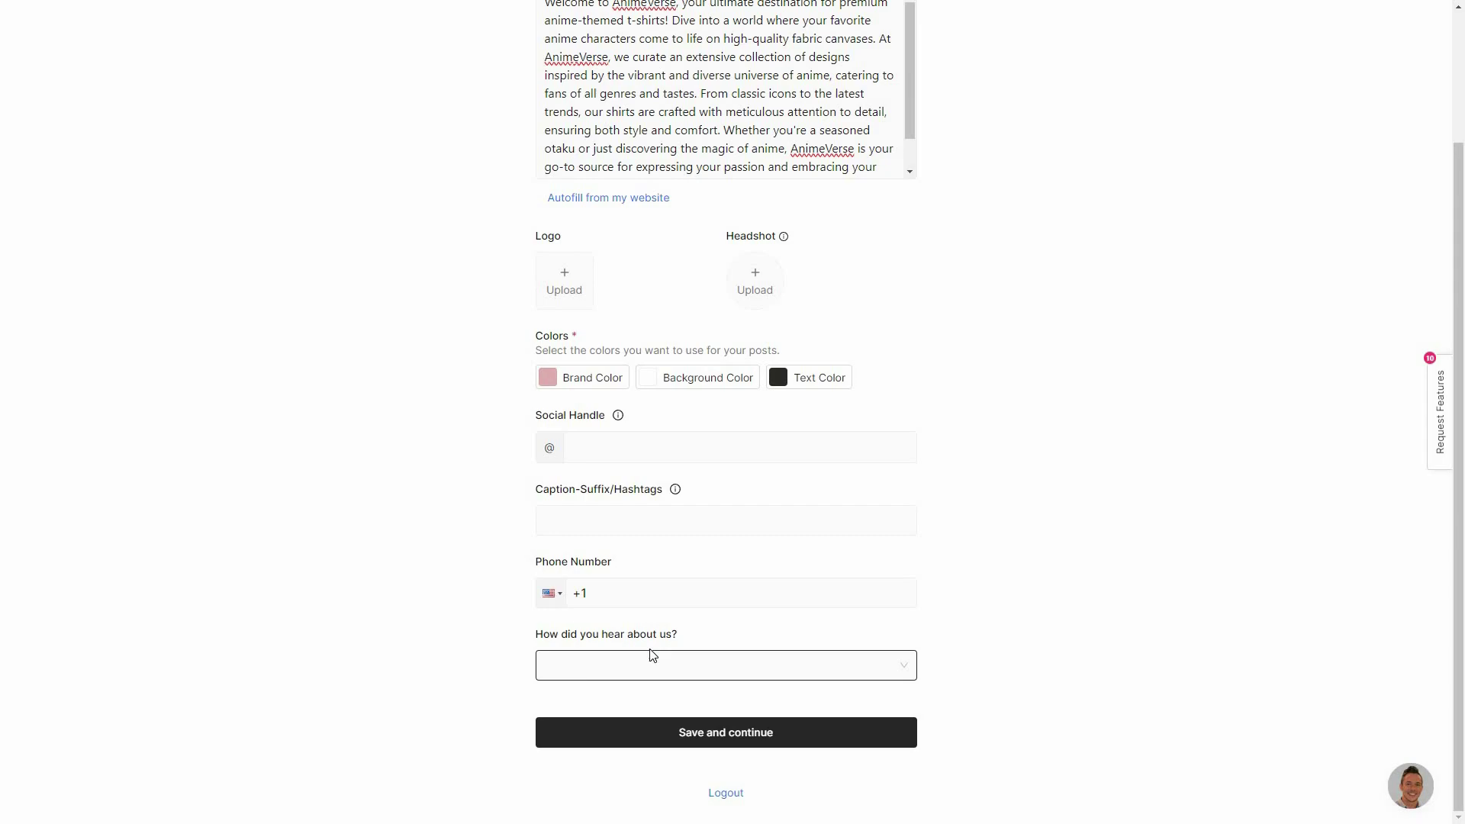
pyautogui.click(766, 746)
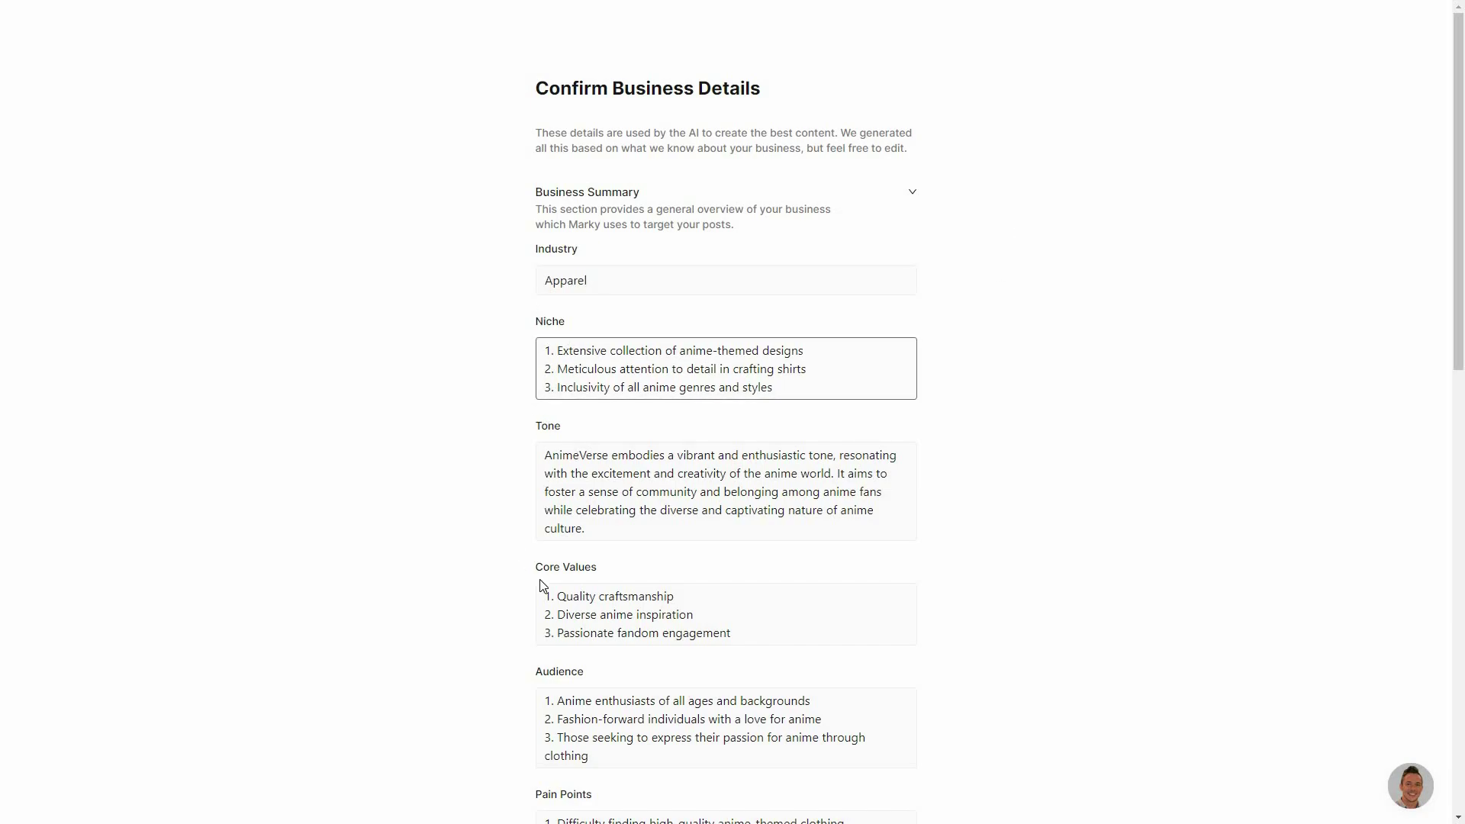
# - Review the generated business summary, covering niche, tone, core values, audience, pain points and objectives
pyautogui.press('Tab')
pyautogui.press('Tab')
pyautogui.scroll(-8, 965, 631)
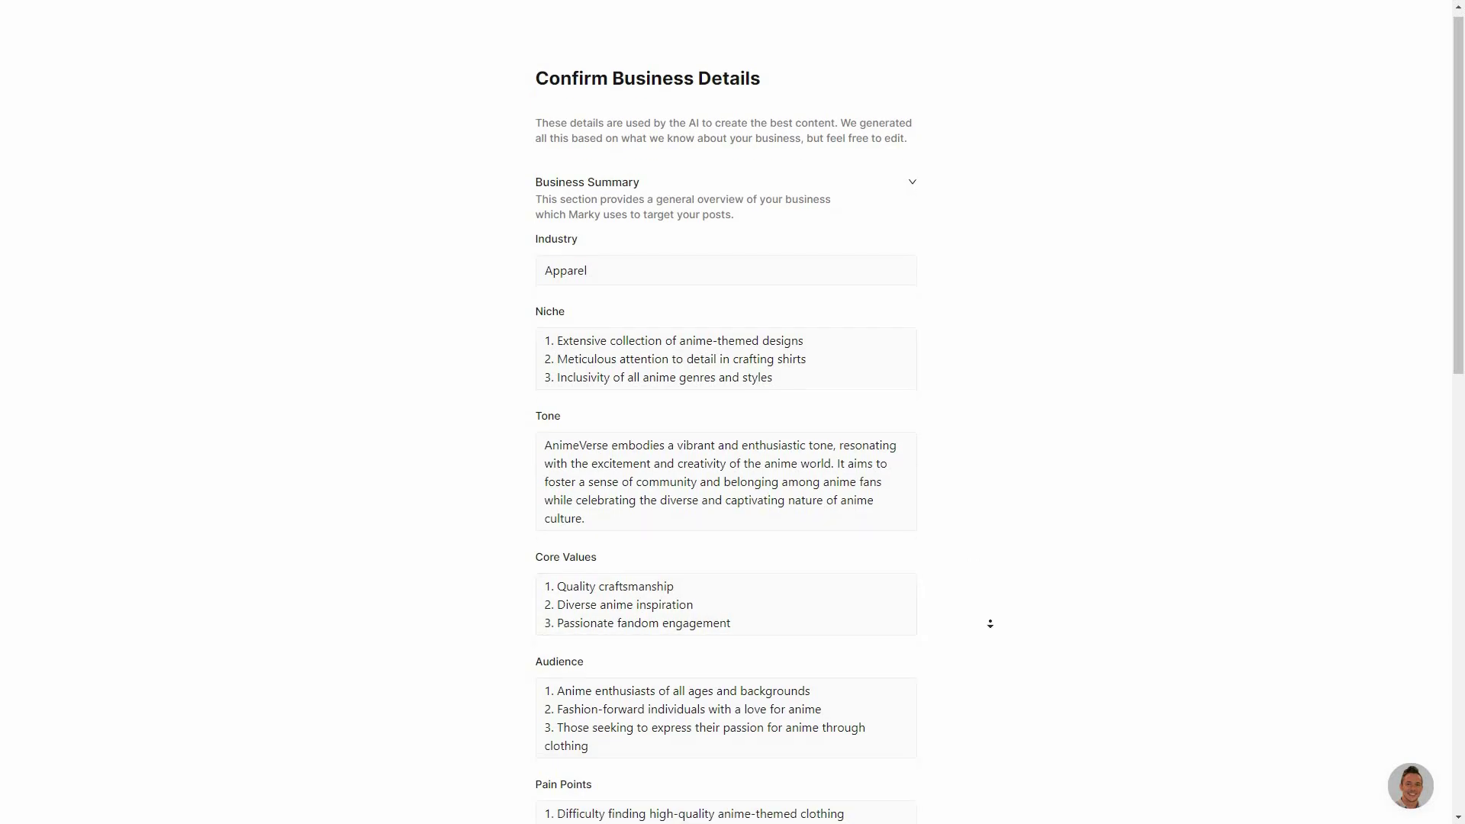
pyautogui.click(709, 406)
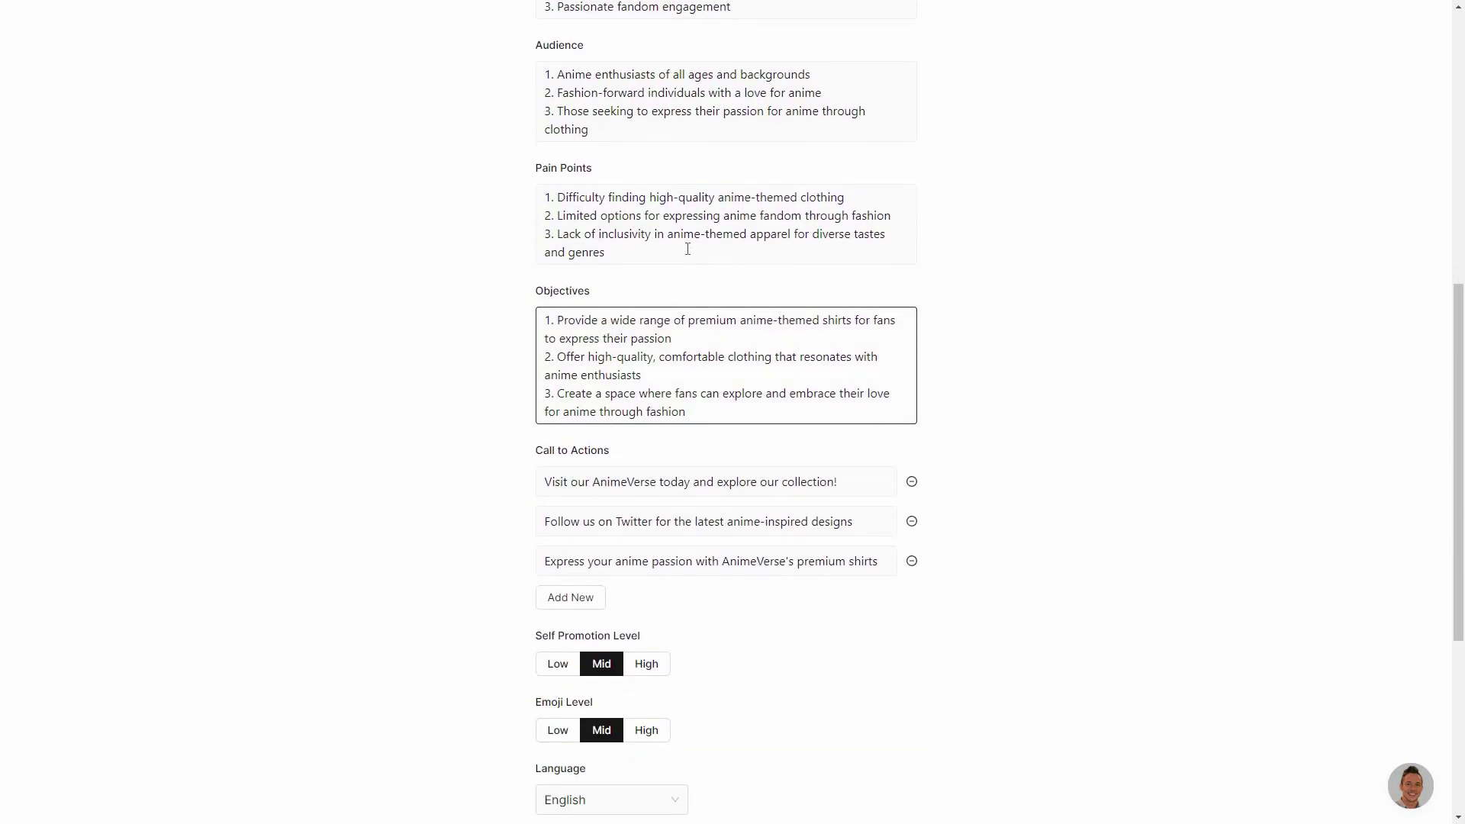
pyautogui.click(691, 249)
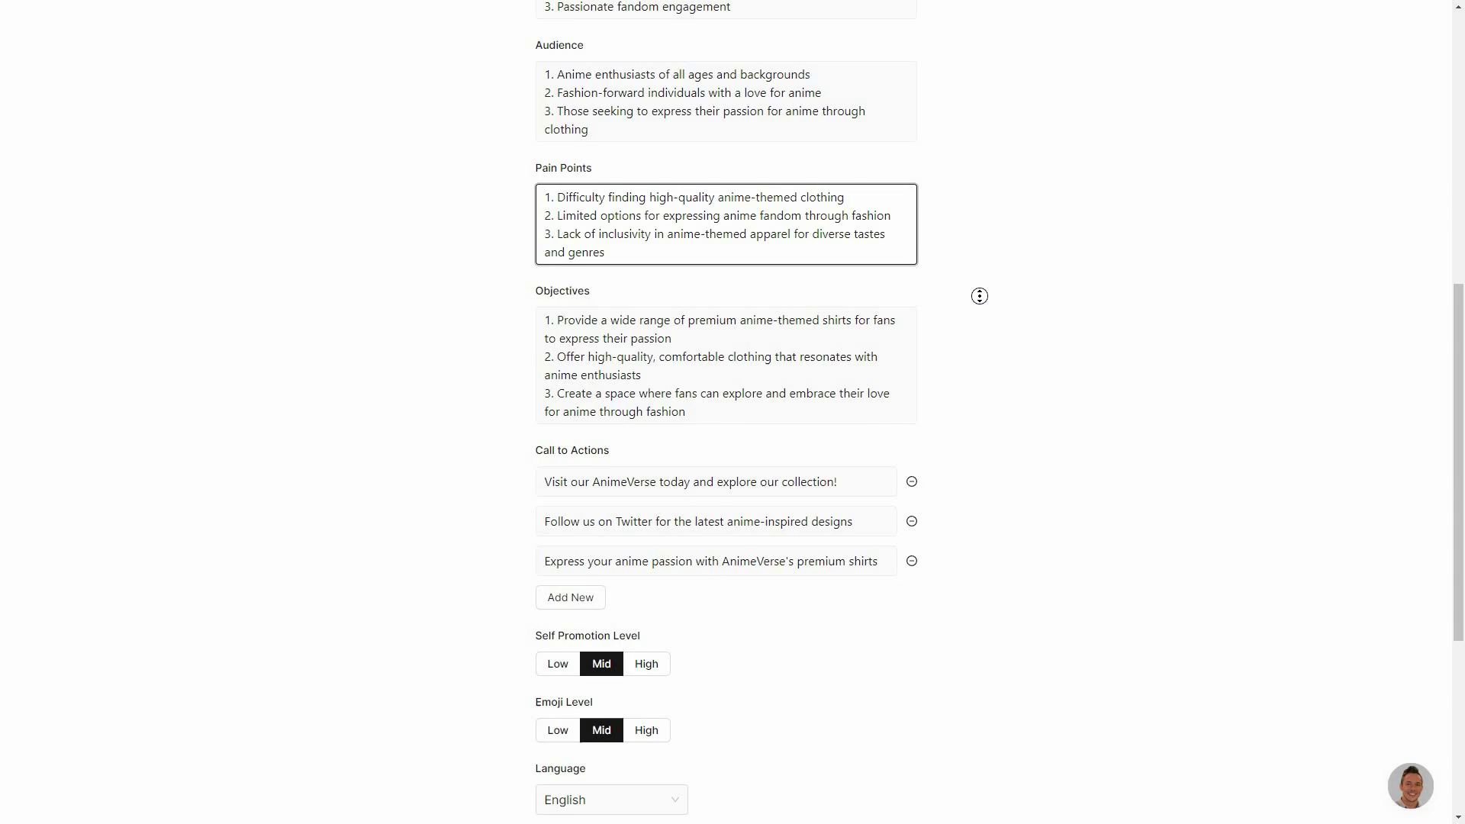
pyautogui.scroll(3, 970, 246)
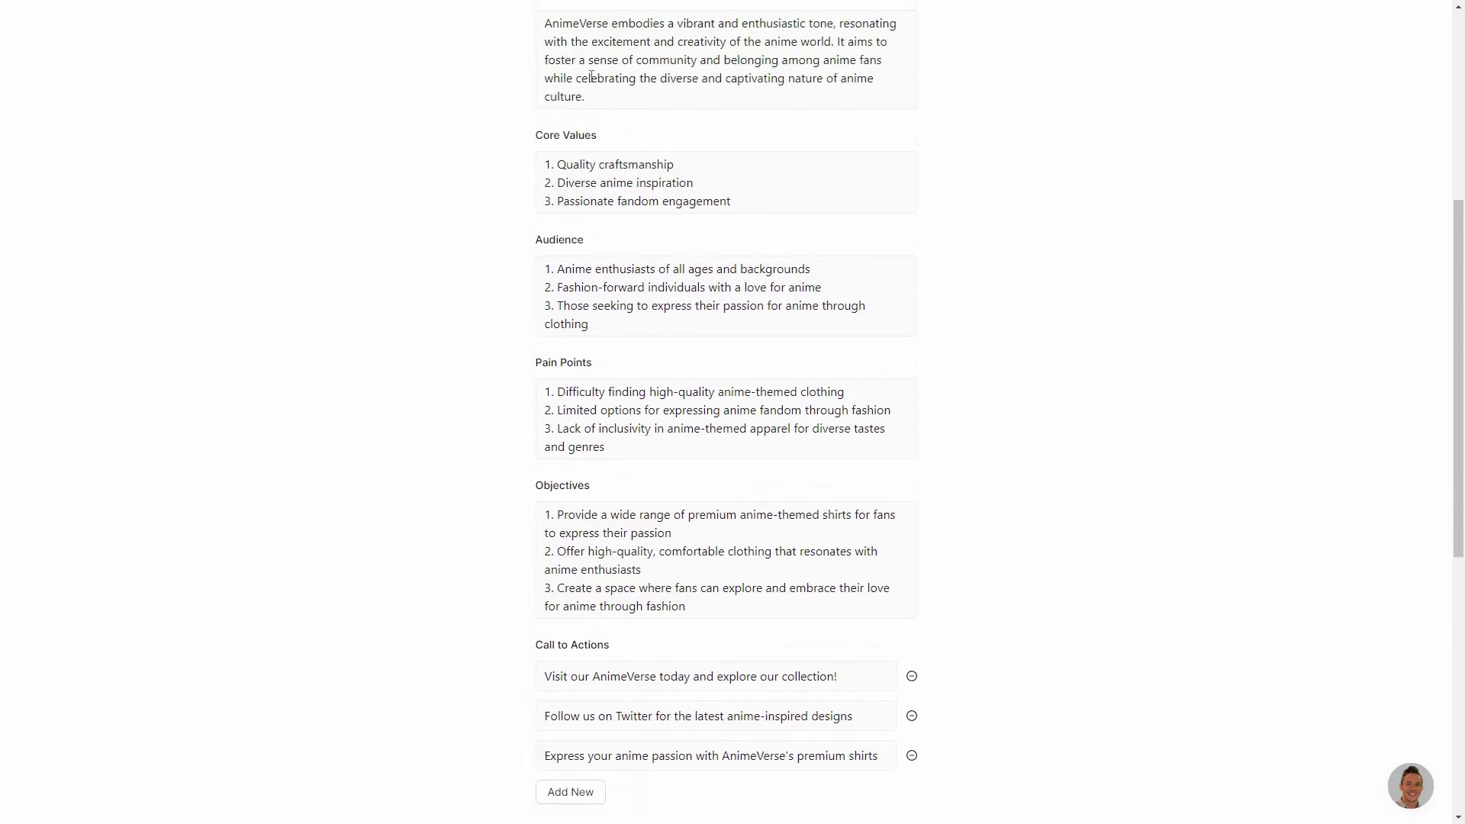
pyautogui.click(725, 68)
pyautogui.click(808, 214)
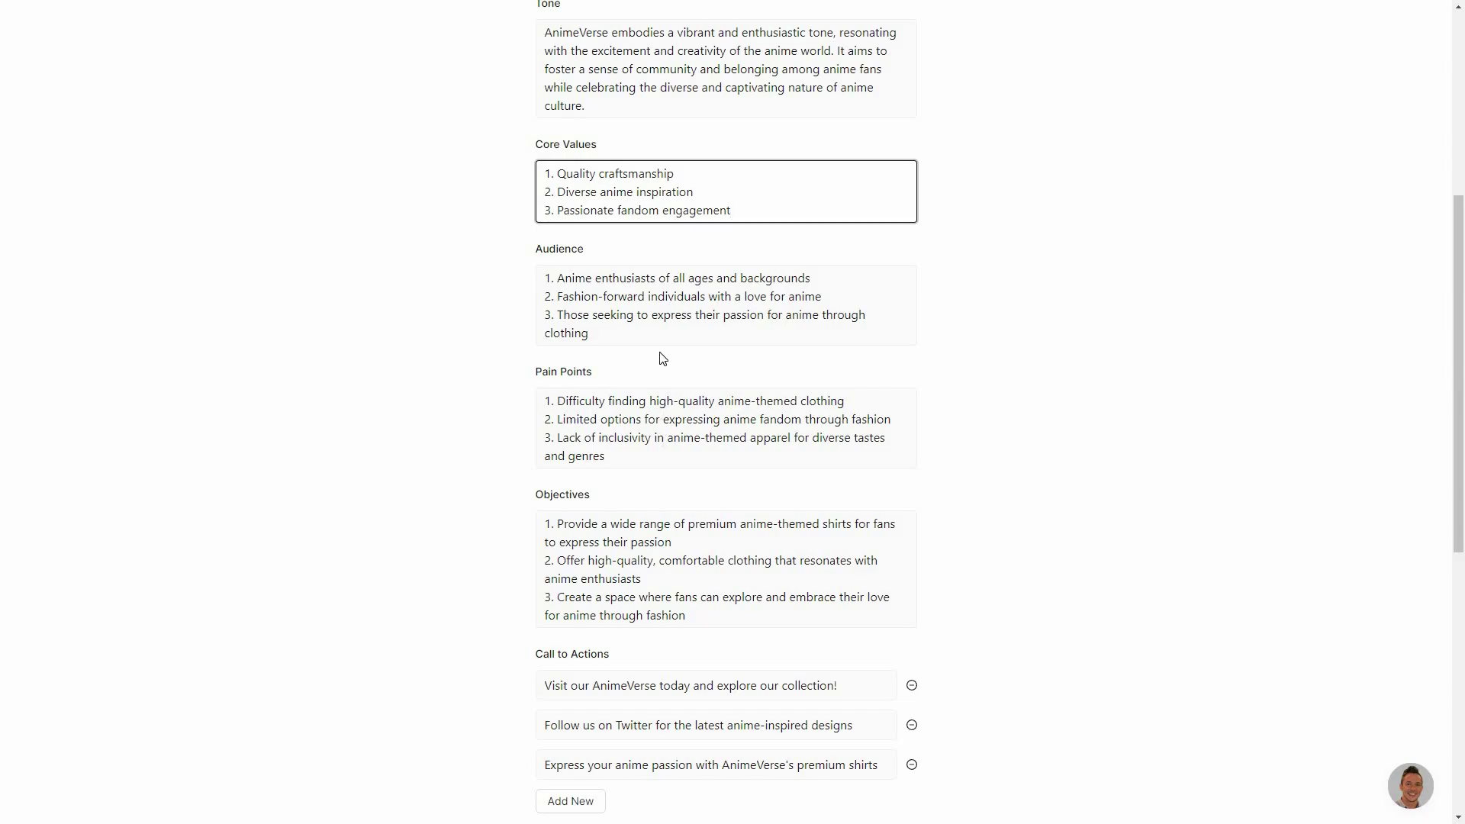
pyautogui.click(661, 418)
pyautogui.hotkey('shift', 'Tab')
pyautogui.press('Tab')
pyautogui.press('Tab')
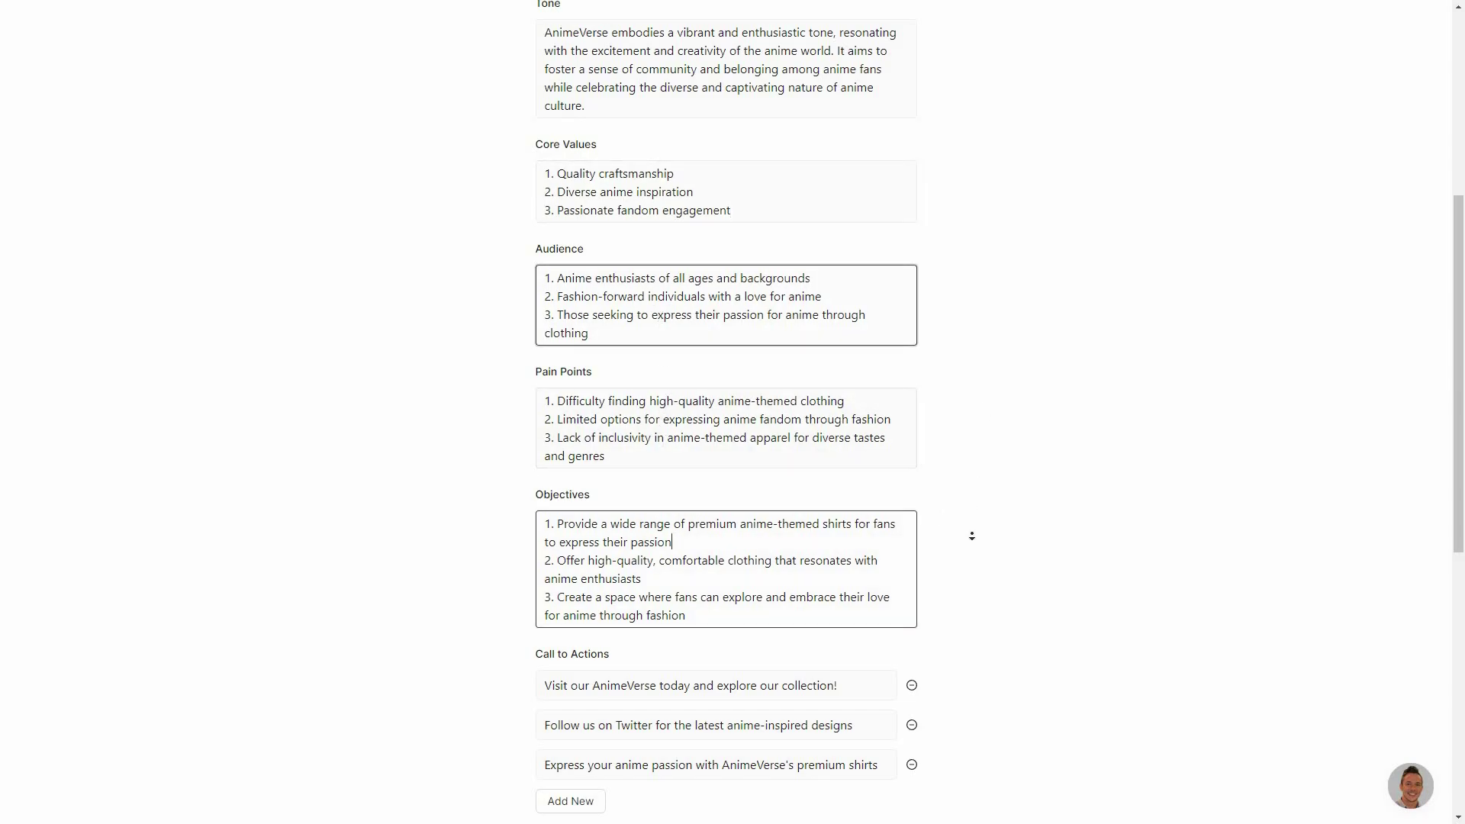
# - Review the calls to action, self promotion level, emoji level and language in the rest of the business summary
pyautogui.scroll(-4, 971, 533)
pyautogui.click(667, 420)
pyautogui.press('Tab')
pyautogui.press('Tab')
pyautogui.press('Tab')
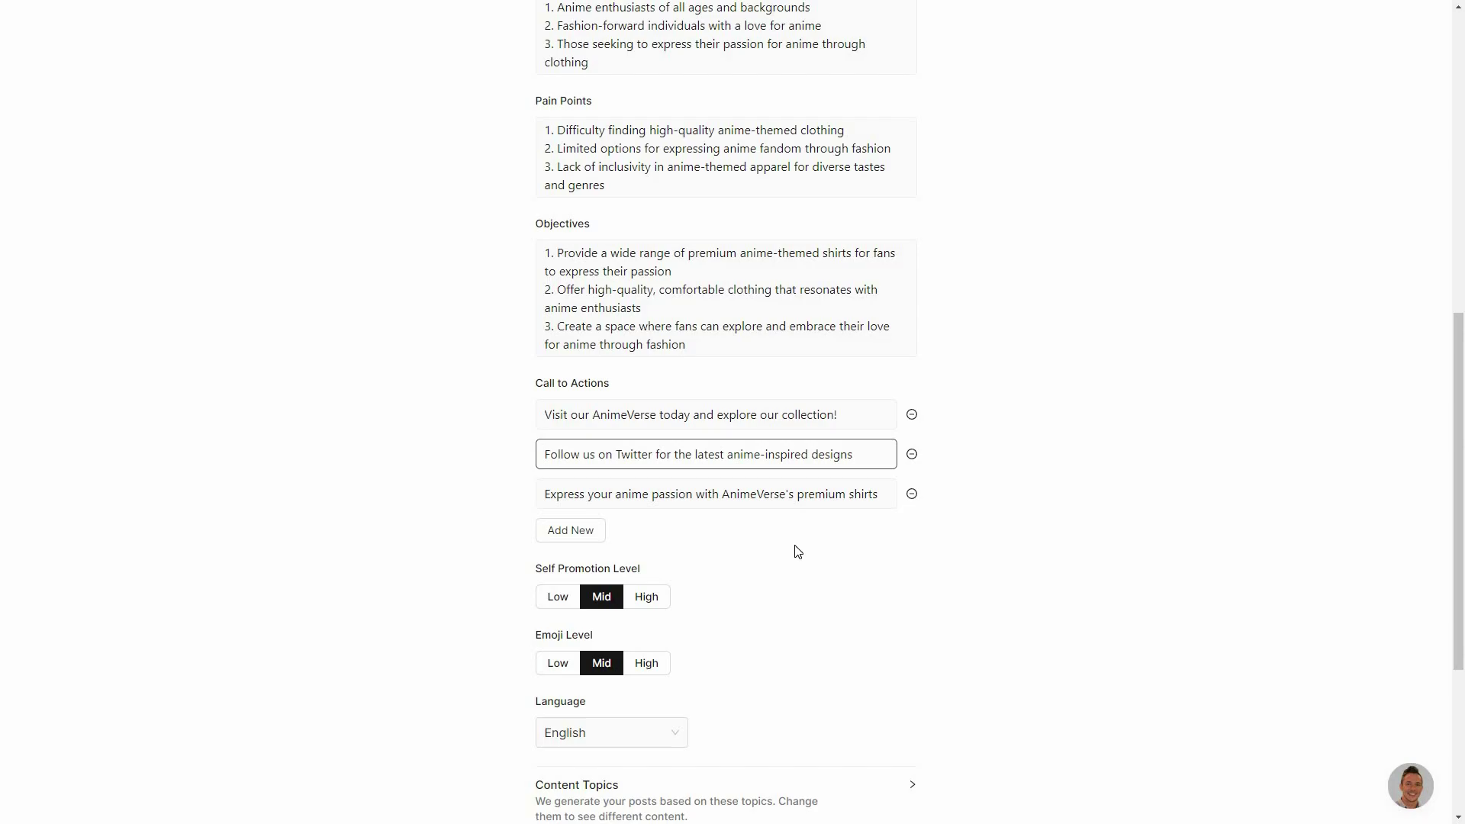
pyautogui.scroll(-2, 604, 389)
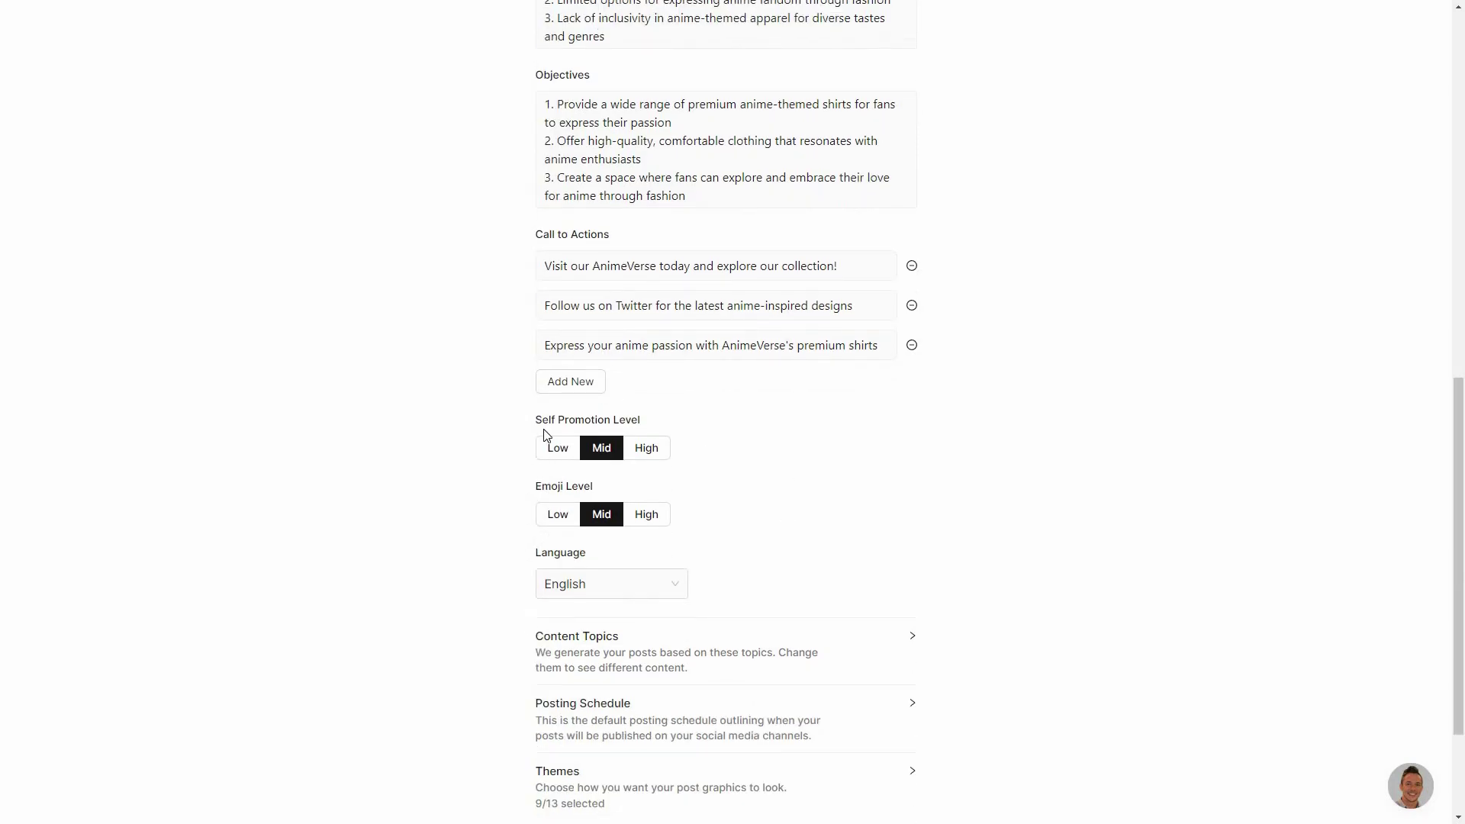
pyautogui.middleClick(907, 577)
pyautogui.scroll(-2, 759, 534)
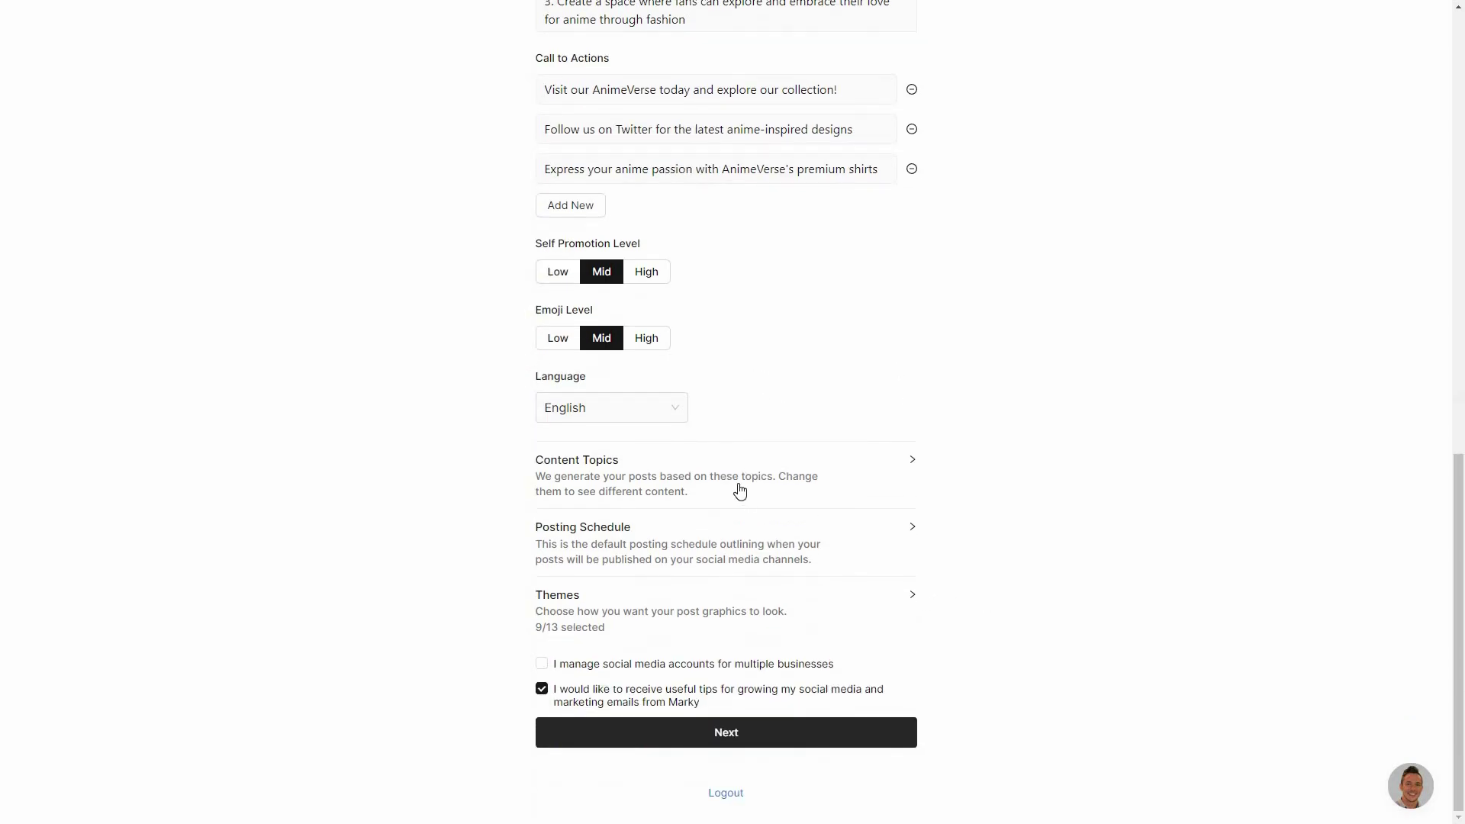
# - Expand Content Topics to review the suggested post topics, and collapse the section
pyautogui.click(917, 469)
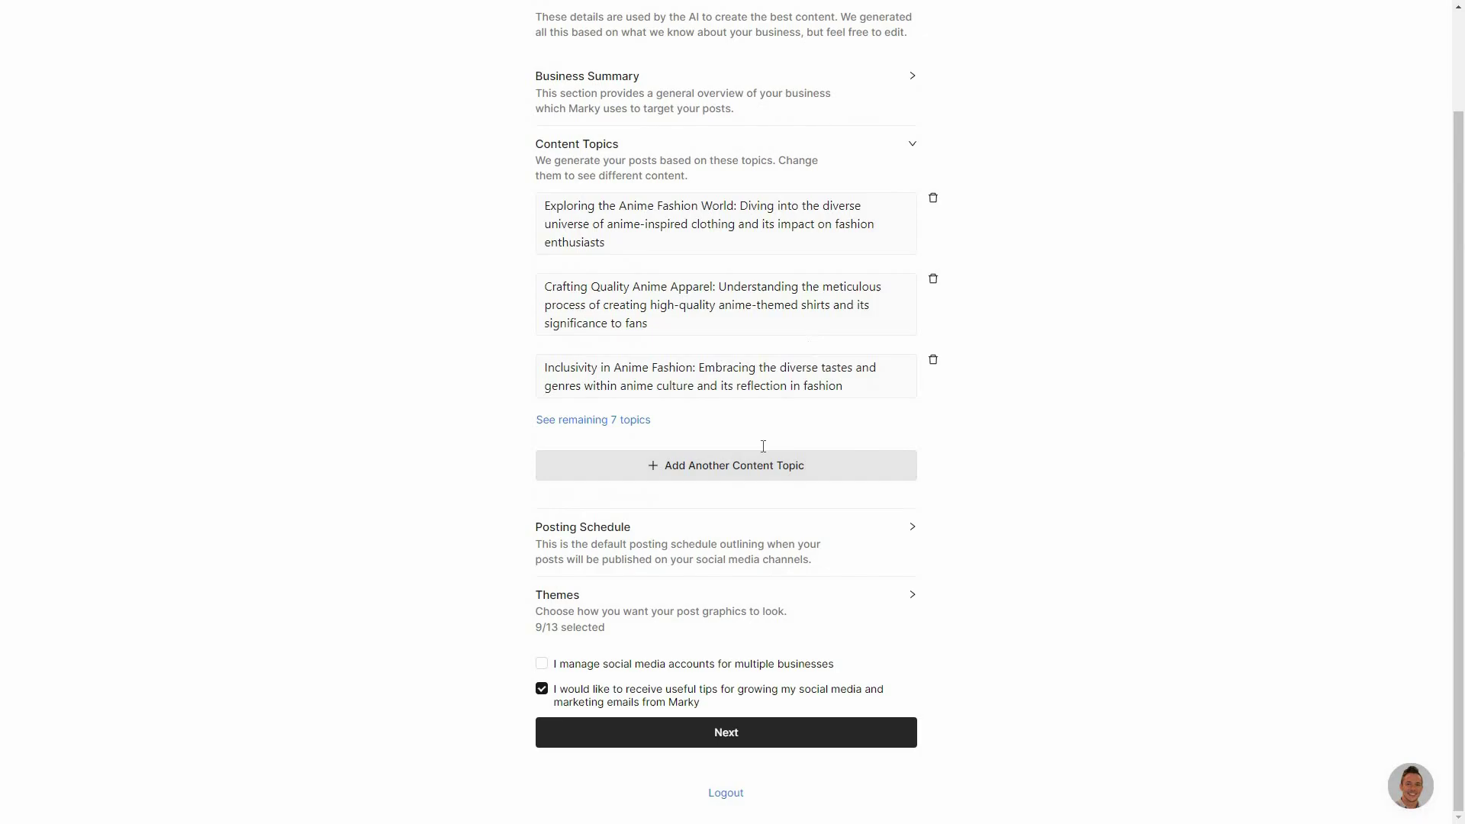
pyautogui.scroll(1, 763, 447)
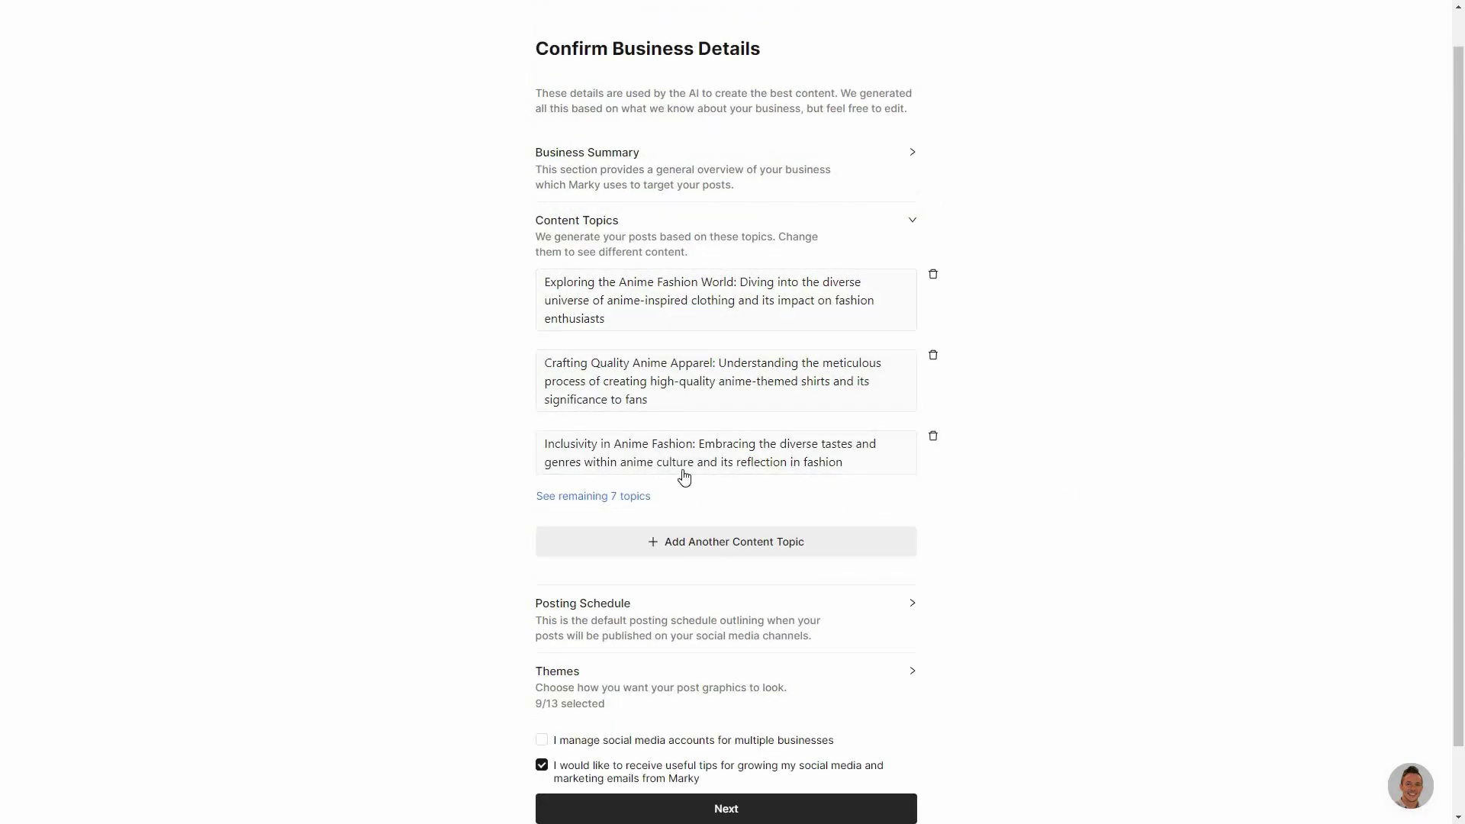
pyautogui.scroll(-1, 733, 473)
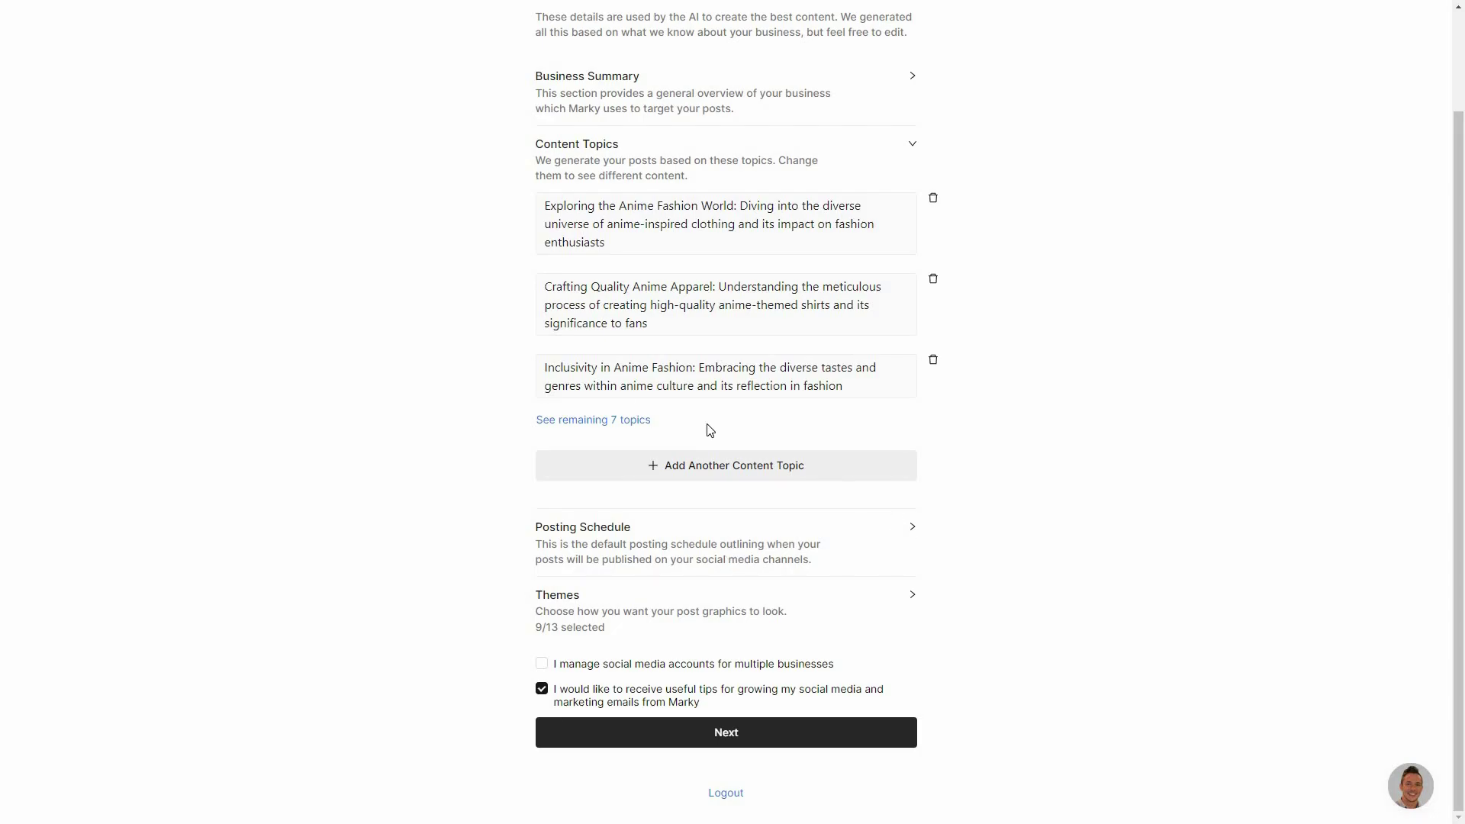
pyautogui.click(912, 310)
pyautogui.click(911, 311)
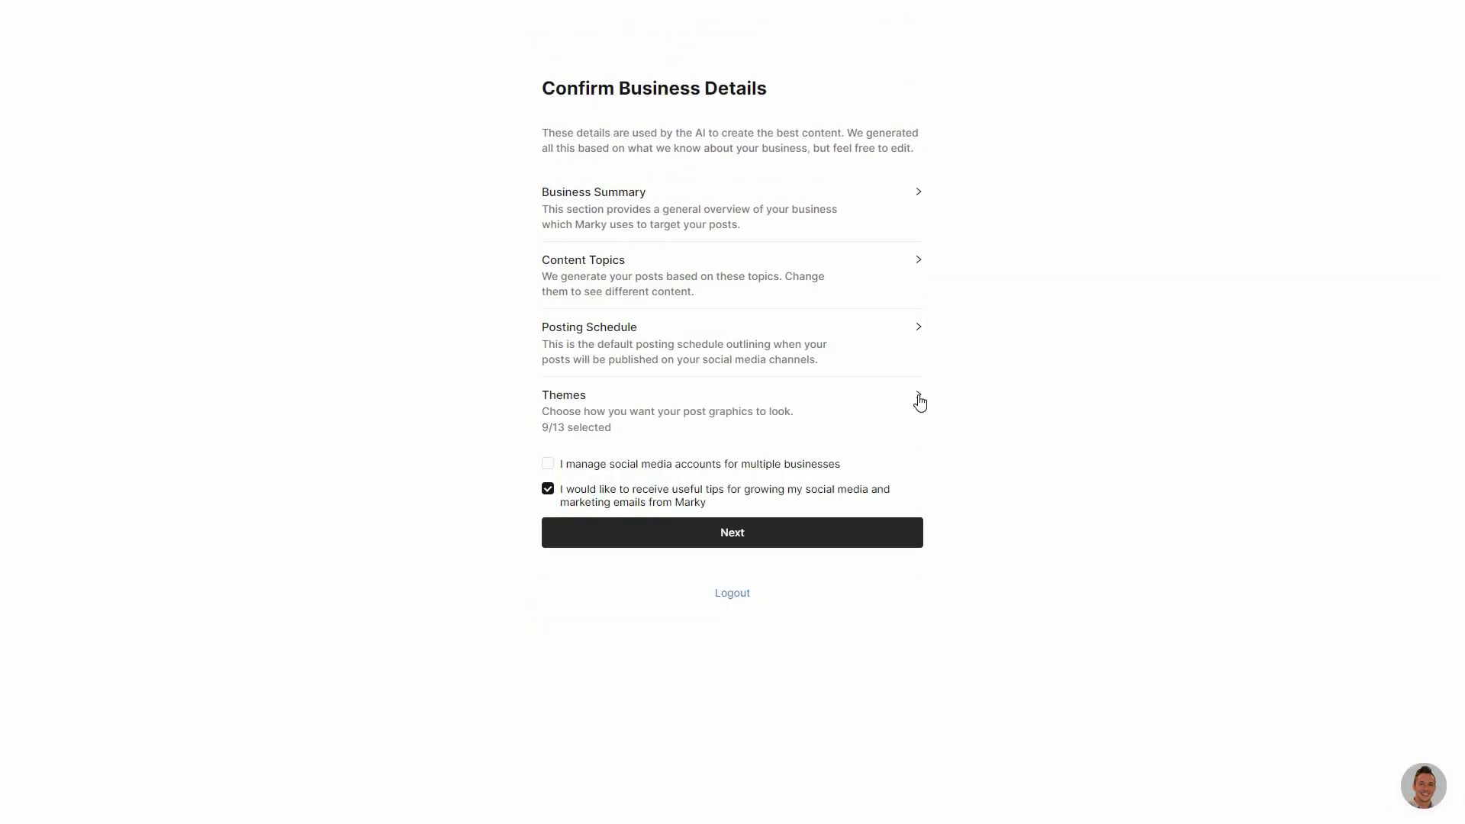
# - Review the selected post graphic themes, keep them, and save the business details to continue
pyautogui.click(917, 397)
pyautogui.scroll(-2, 877, 662)
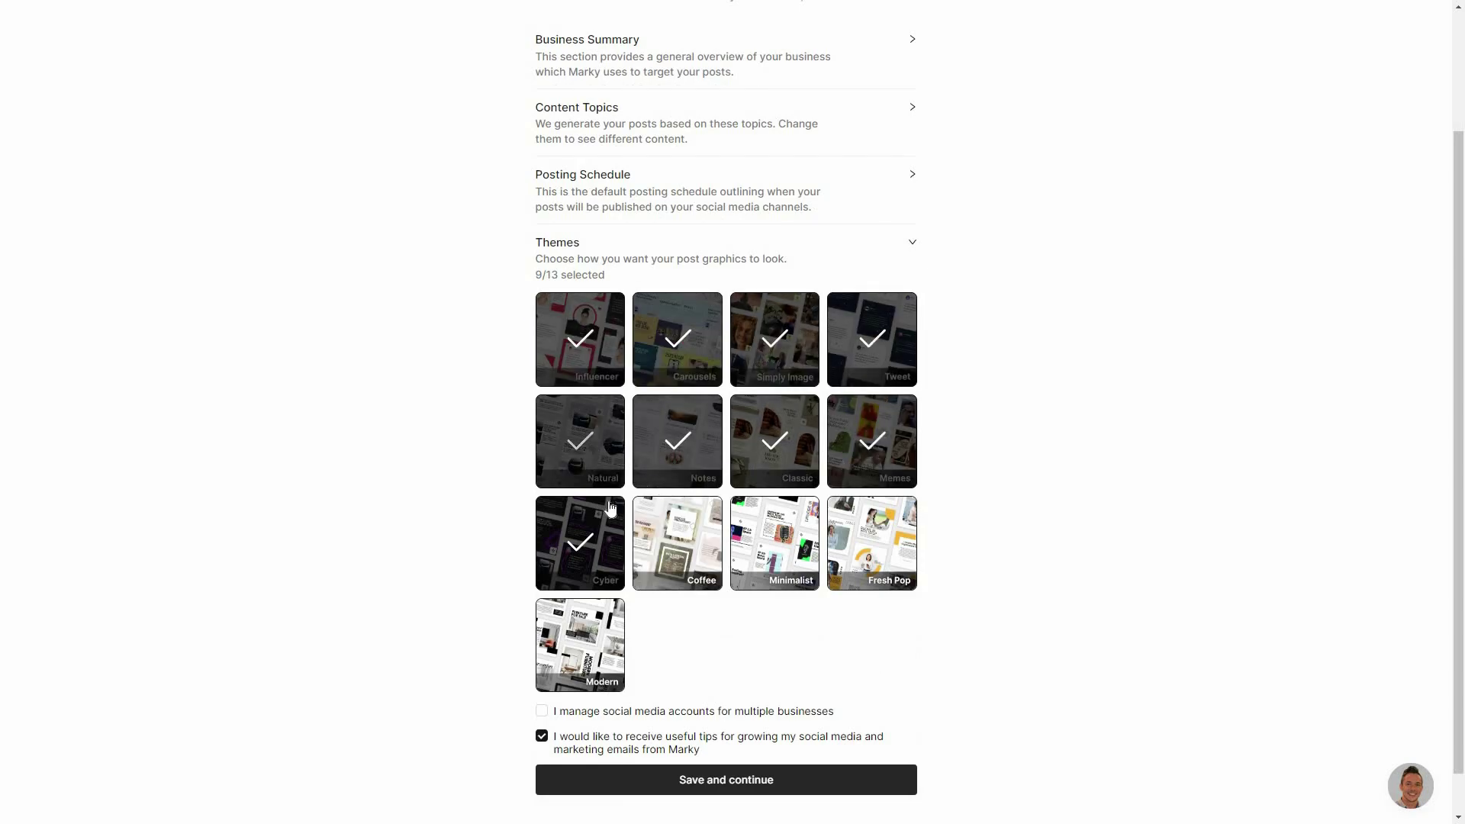
pyautogui.click(912, 244)
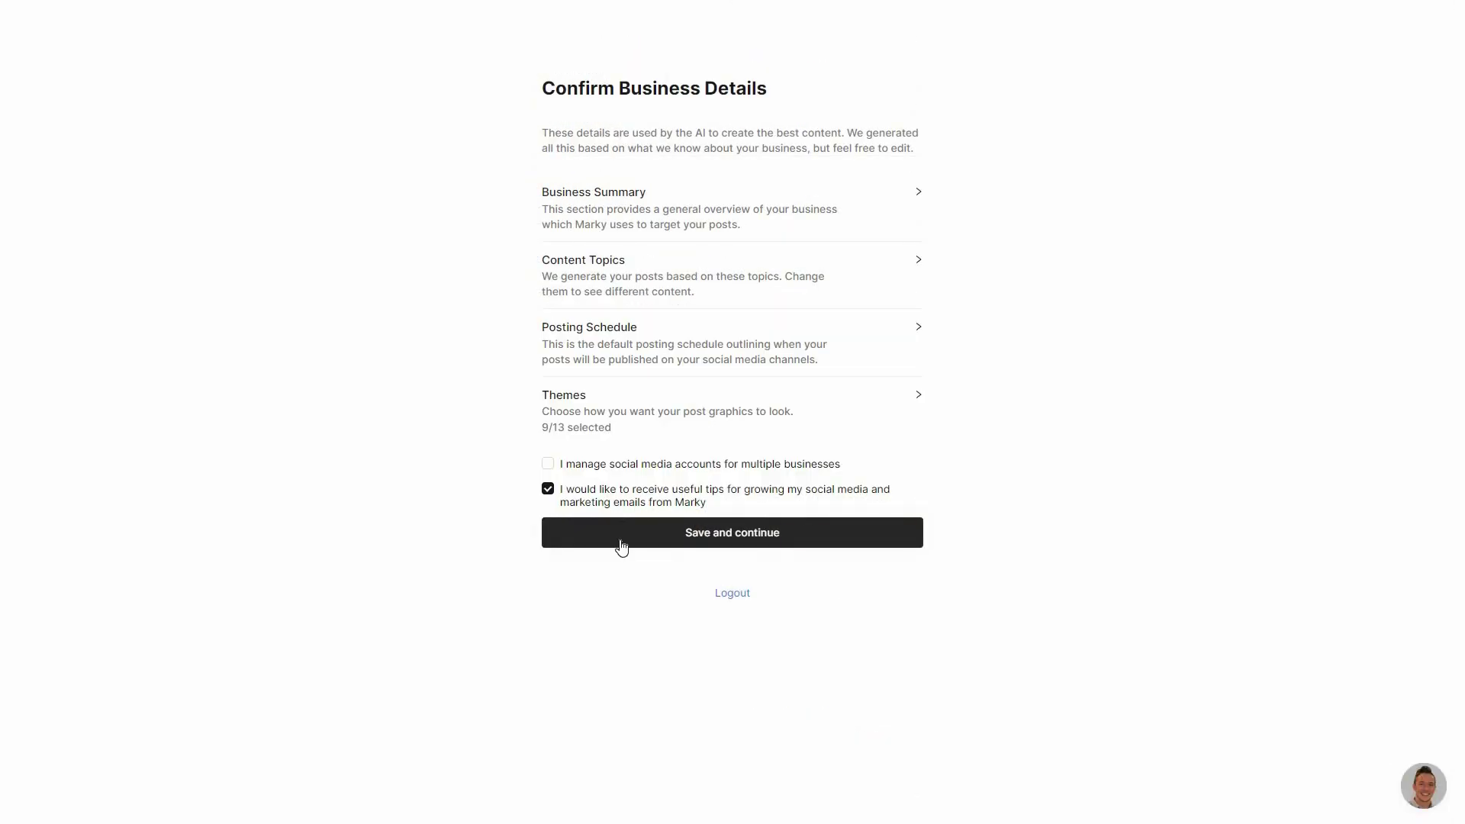
pyautogui.click(706, 532)
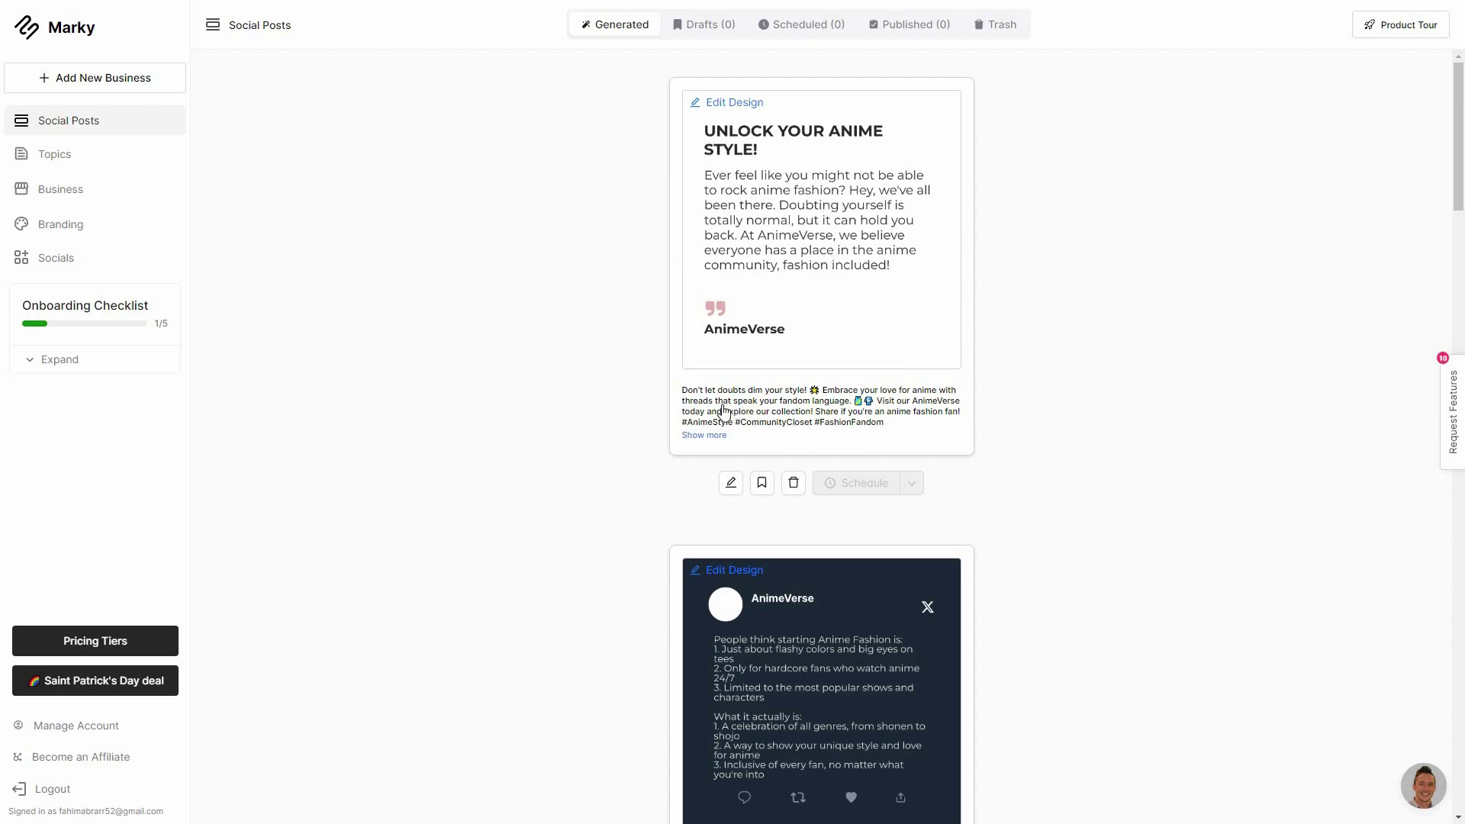
# - Look through the generated social posts, expanding captions to read their full text
pyautogui.click(834, 436)
pyautogui.scroll(-4, 1038, 418)
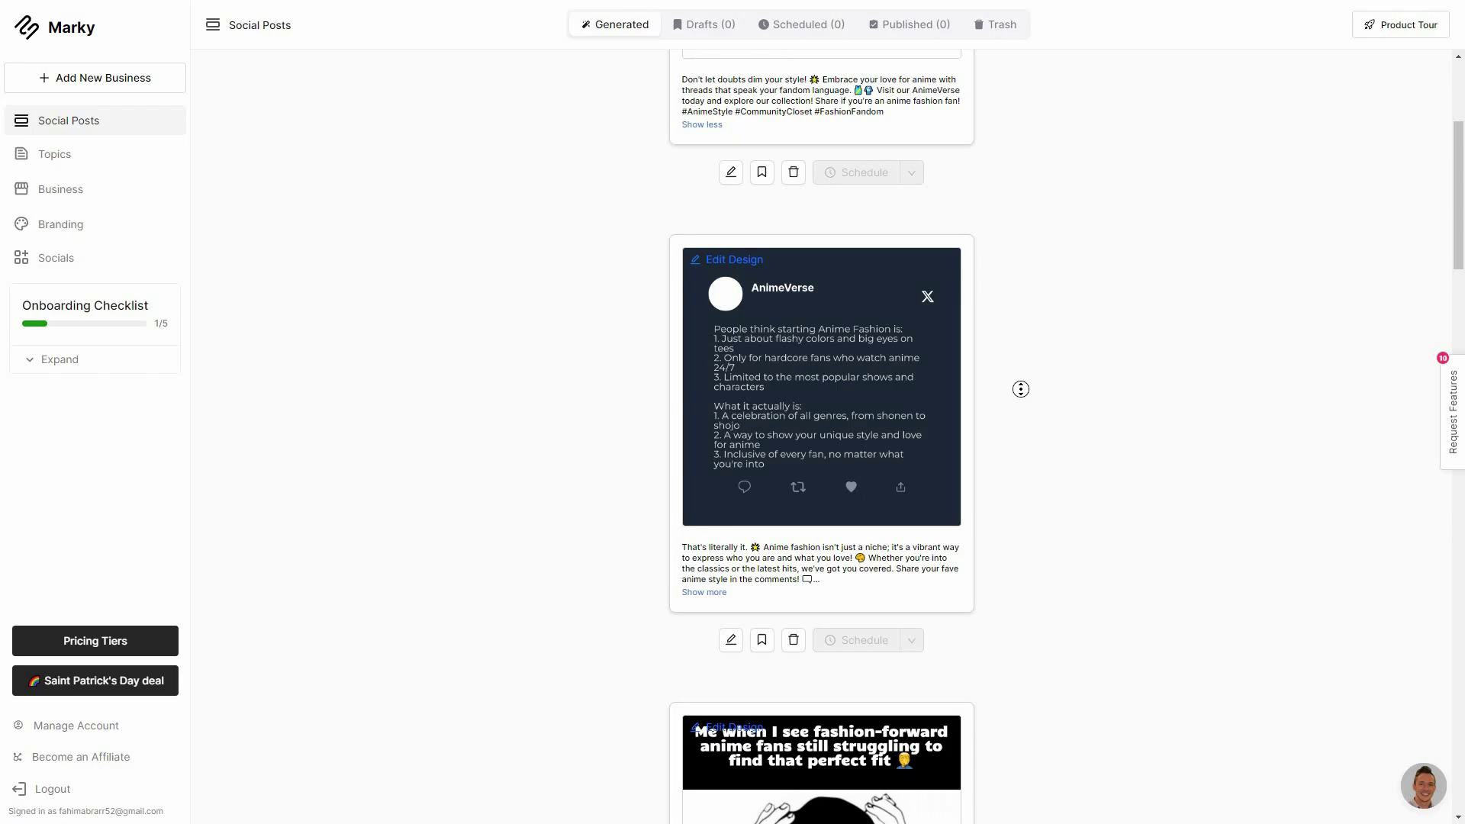
pyautogui.scroll(-2, 1017, 389)
pyautogui.scroll(-3, 885, 585)
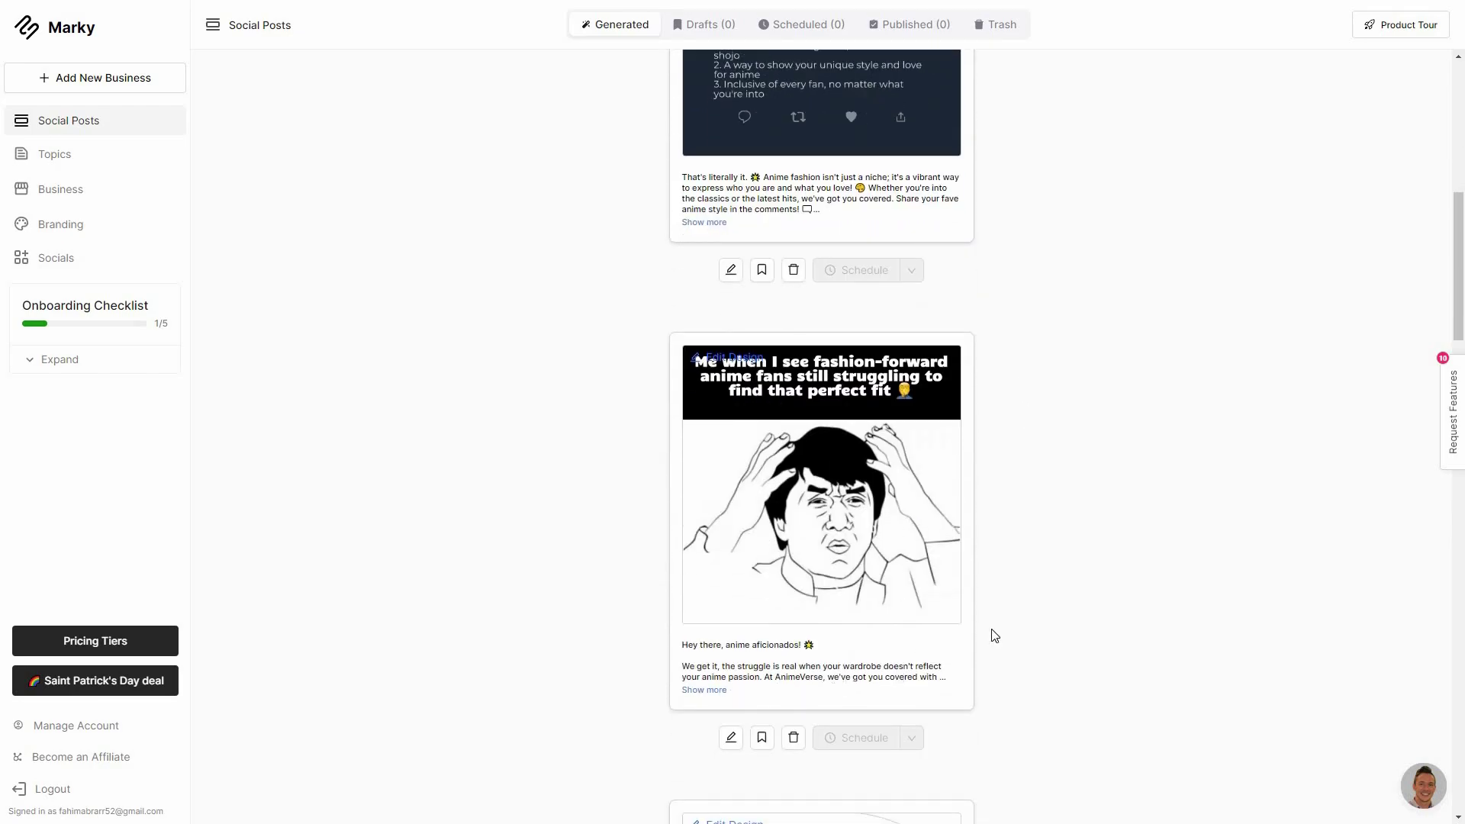
pyautogui.middleClick(1007, 522)
pyautogui.scroll(-5, 786, 554)
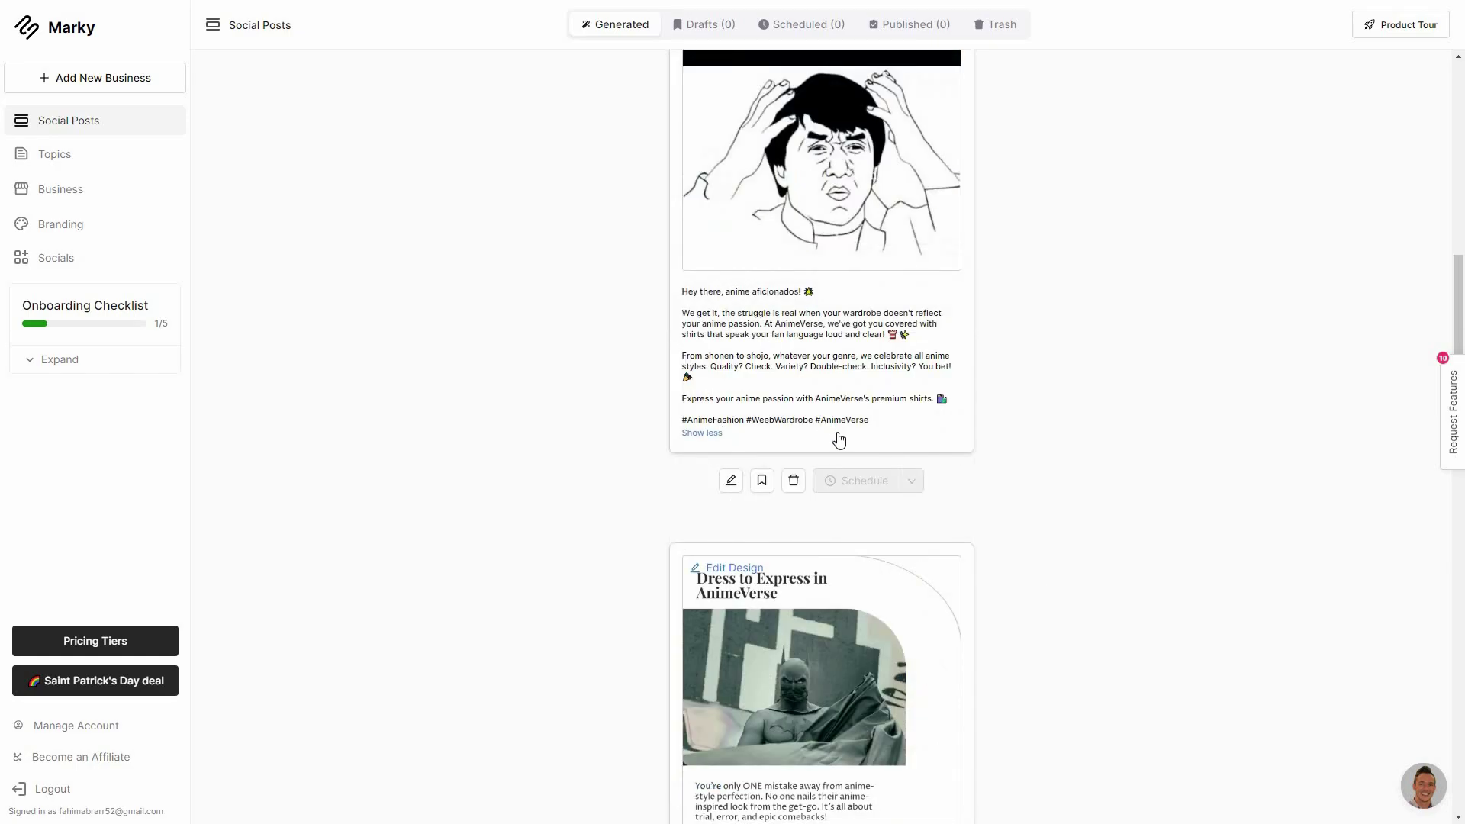
pyautogui.middleClick(1013, 412)
pyautogui.scroll(-1, 1037, 492)
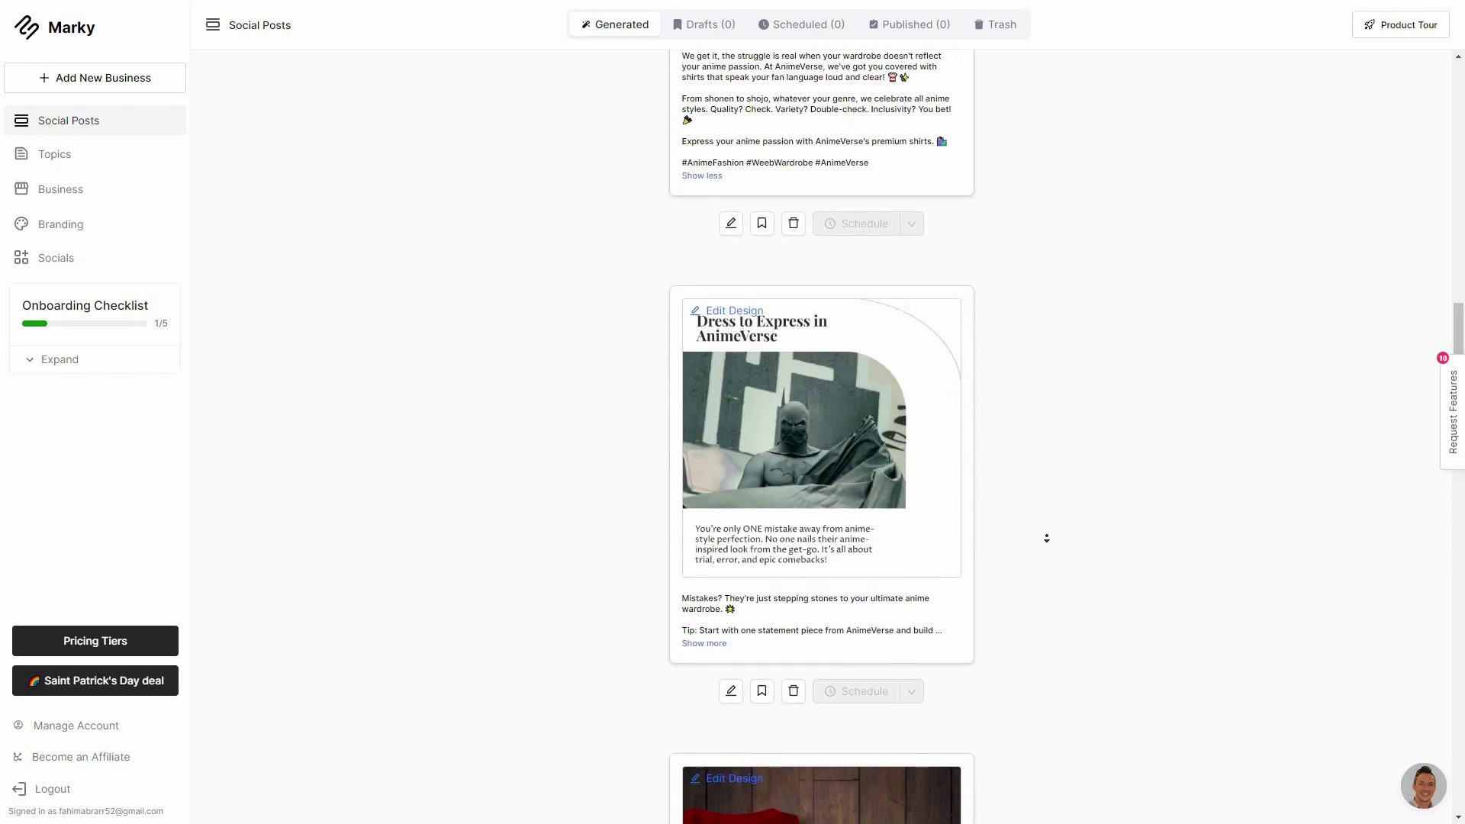
pyautogui.scroll(-6, 1046, 539)
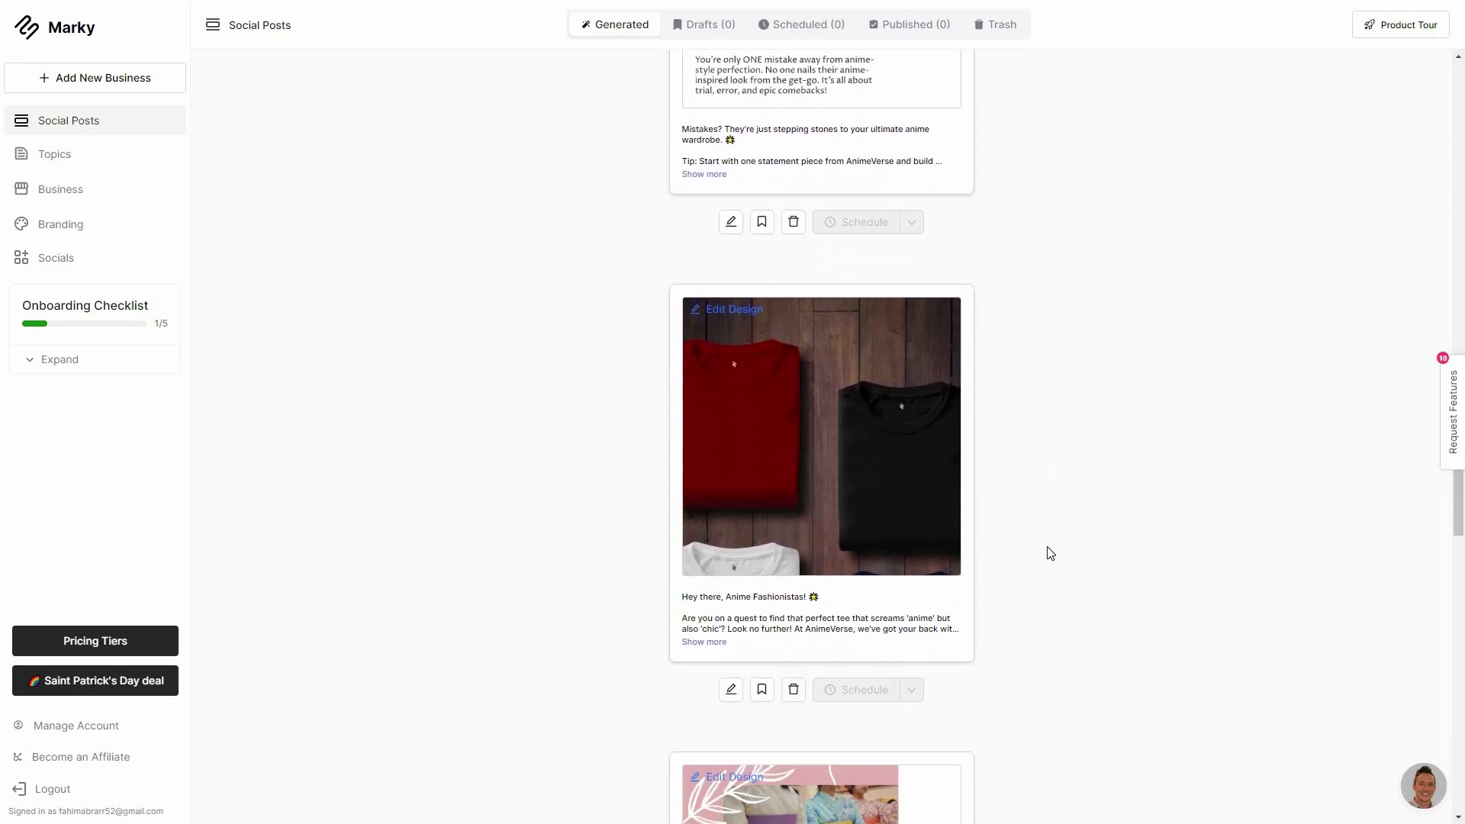
# - Look through the remaining generated posts and page through the slides of the "Gucci, Prada, Versace" carousel post
pyautogui.scroll(-5, 1050, 553)
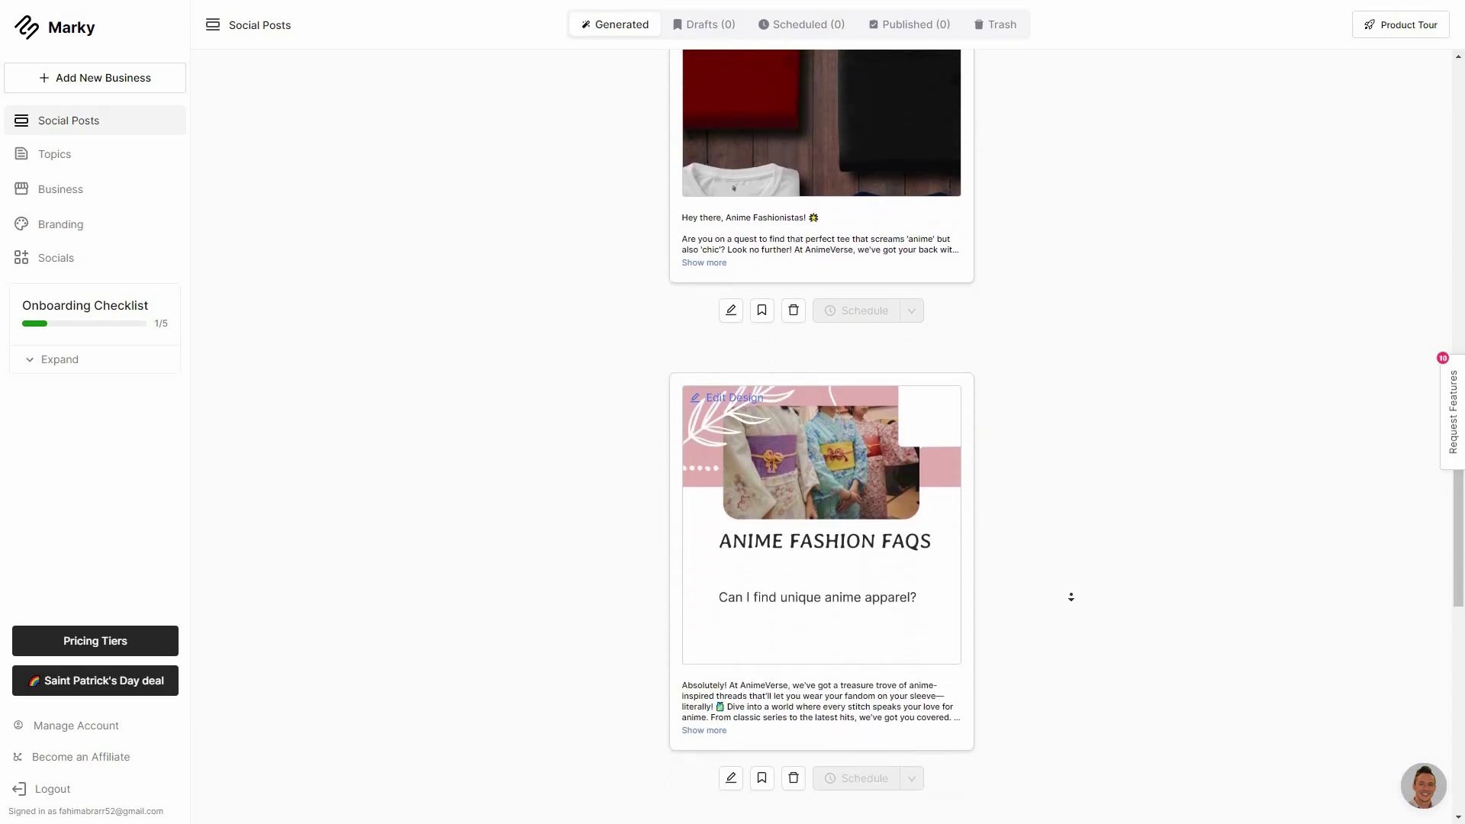
pyautogui.scroll(-7, 1070, 597)
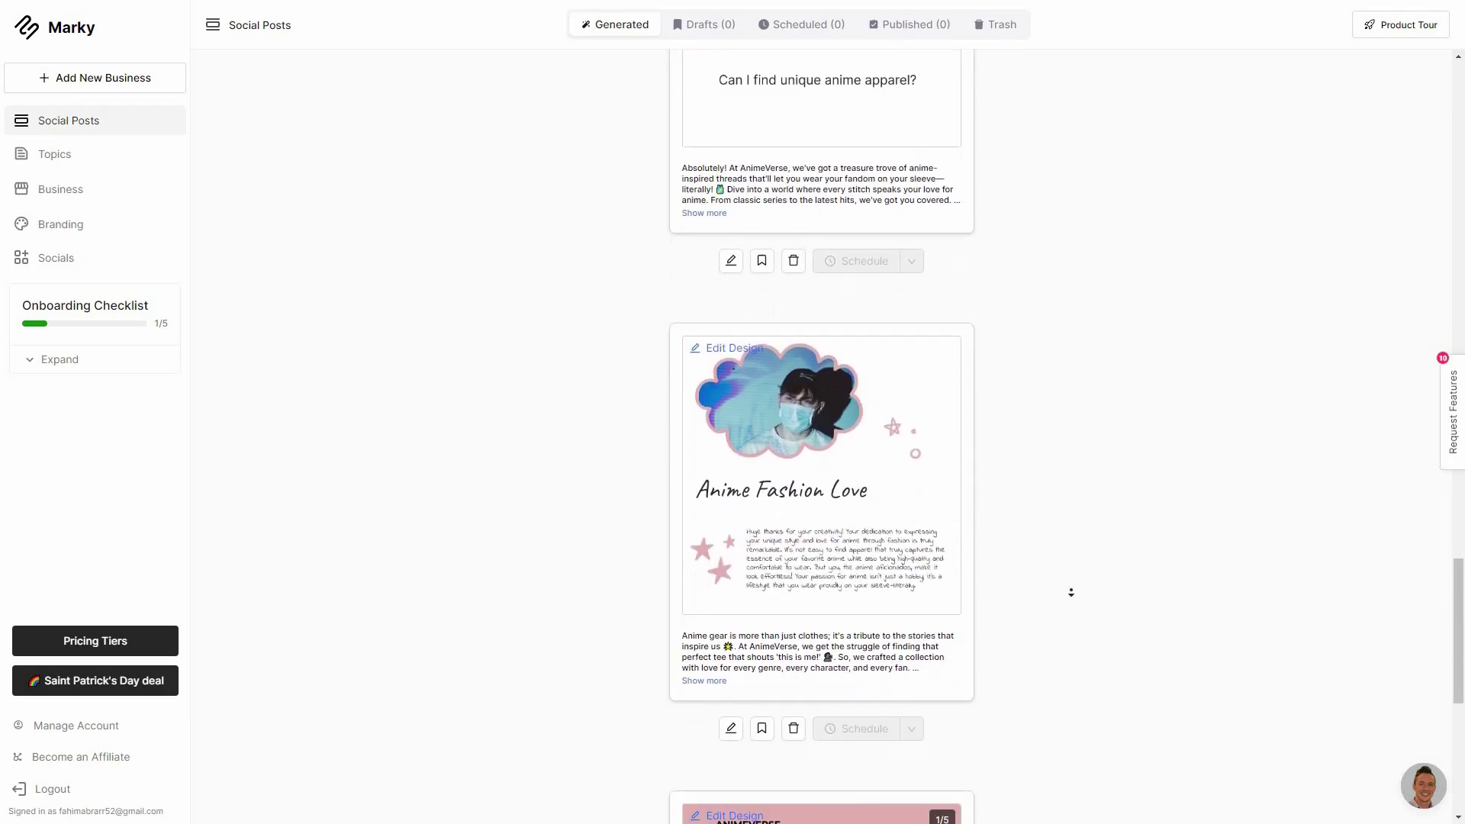
pyautogui.scroll(-5, 1071, 592)
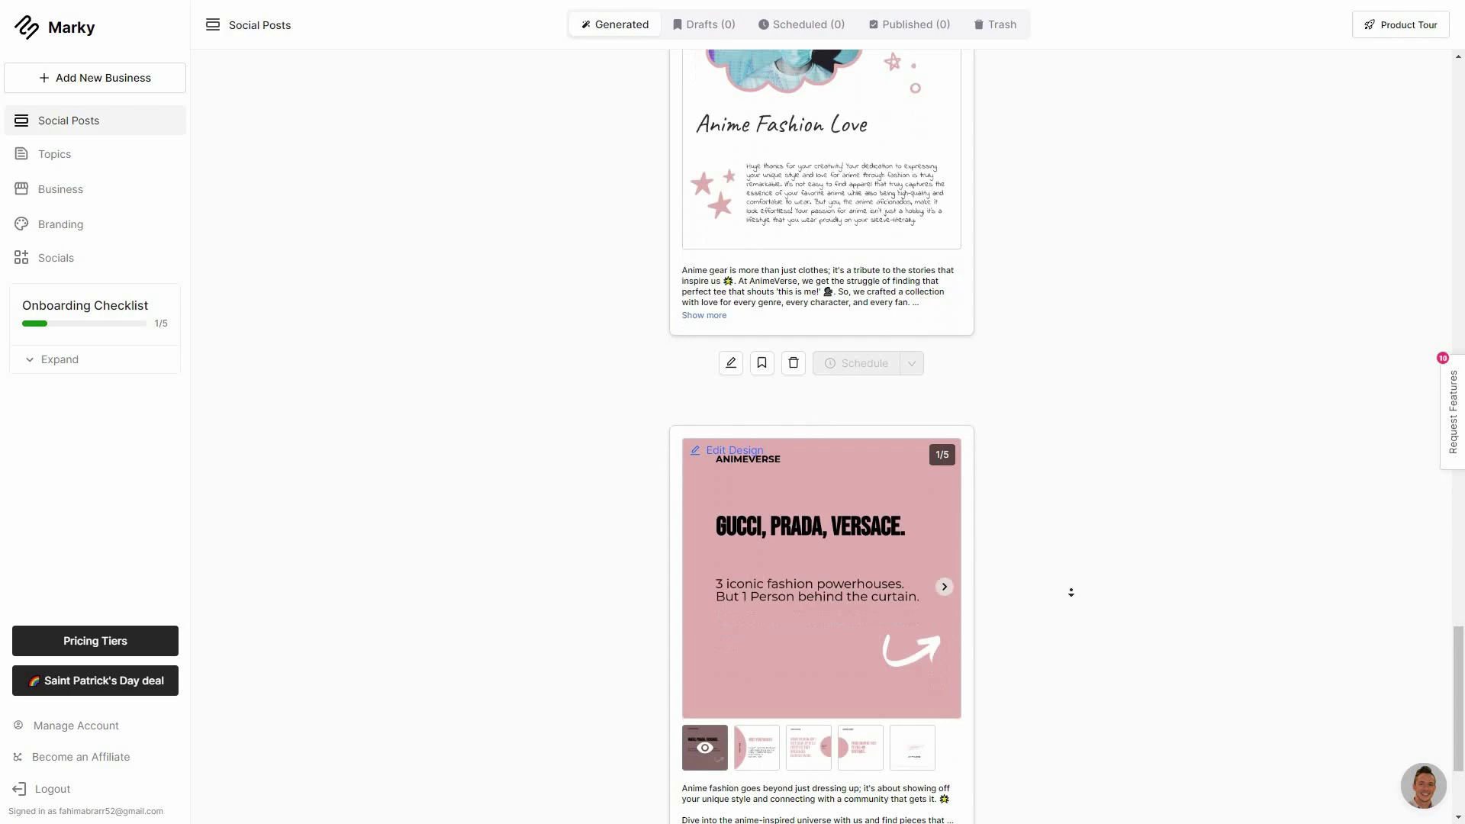
pyautogui.scroll(-3, 1071, 592)
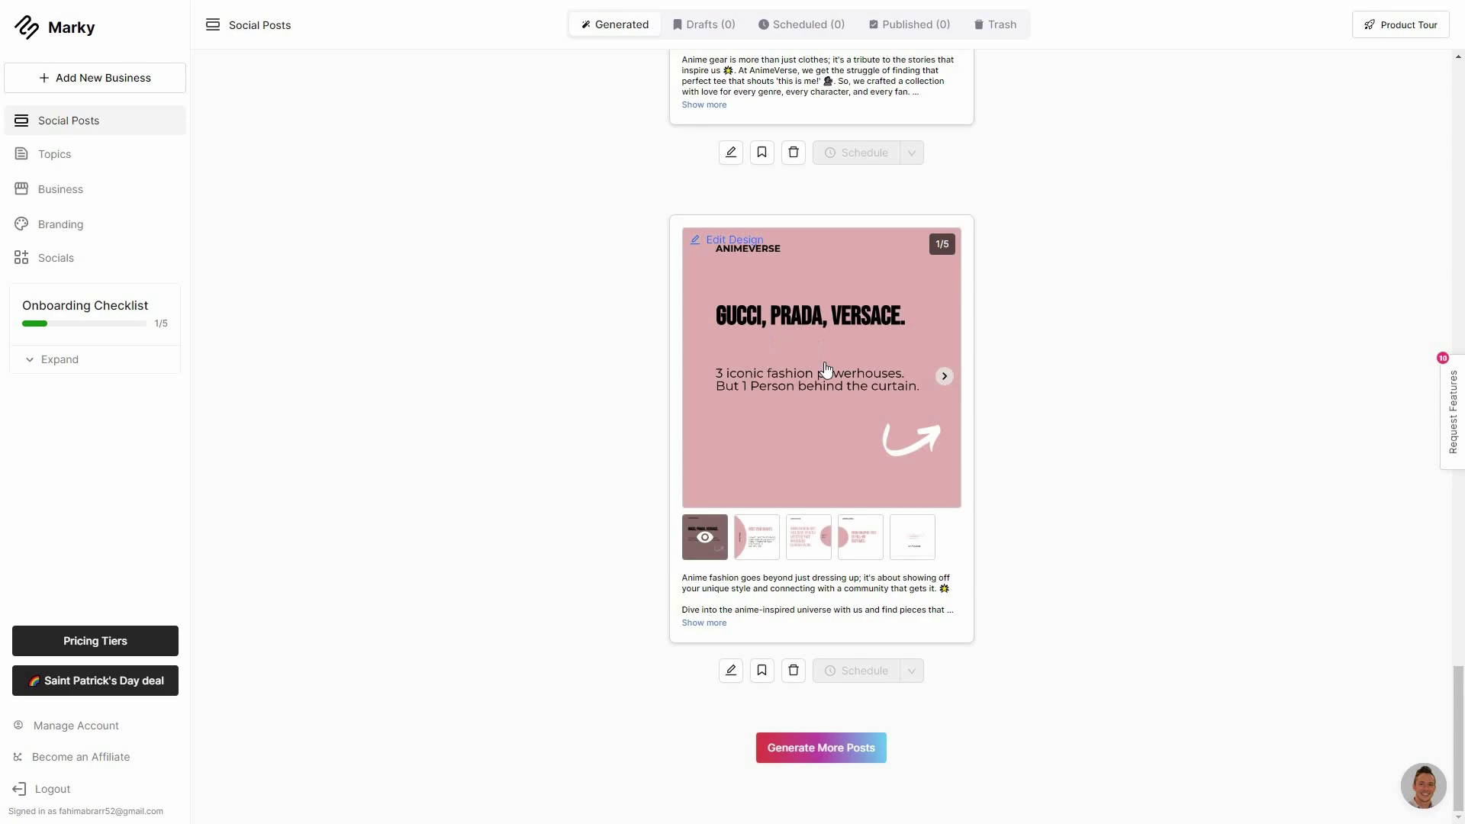
pyautogui.click(945, 377)
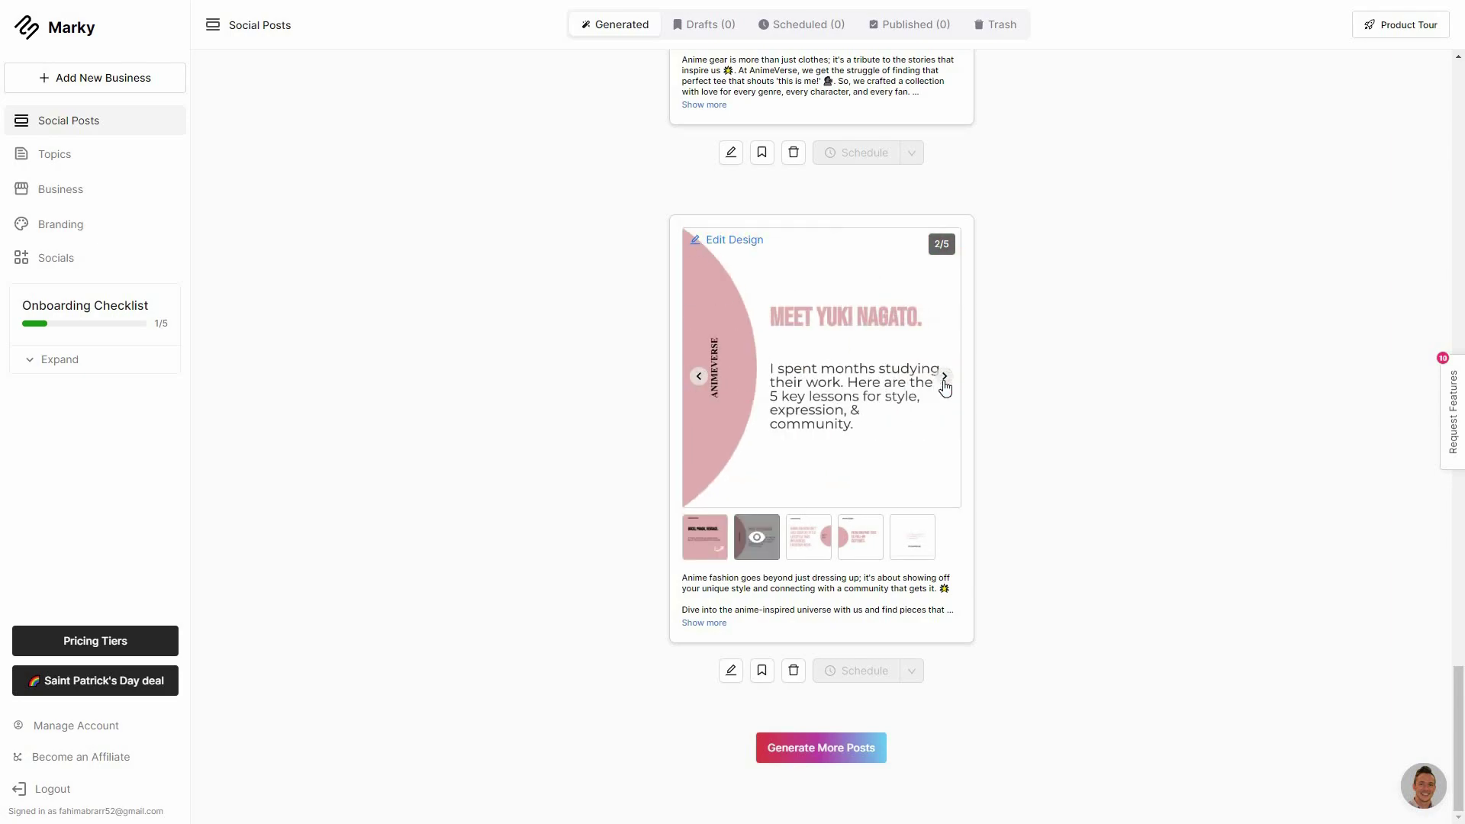
pyautogui.click(944, 377)
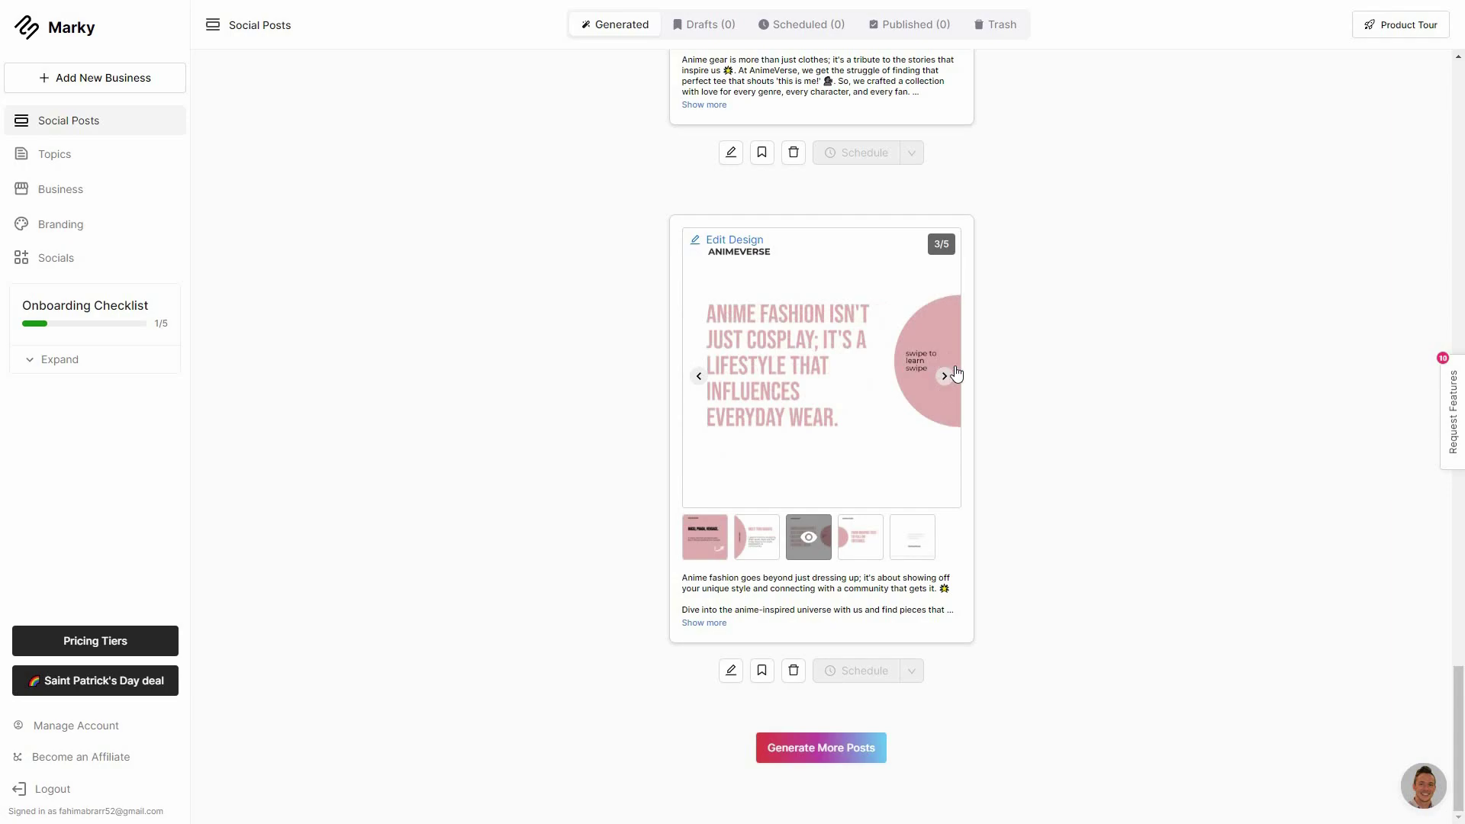
pyautogui.click(944, 379)
# - Open the "Me when I see fashion-forward anime fans" meme post for editing, examine its design and caption, and close it unchanged
pyautogui.scroll(6, 1053, 364)
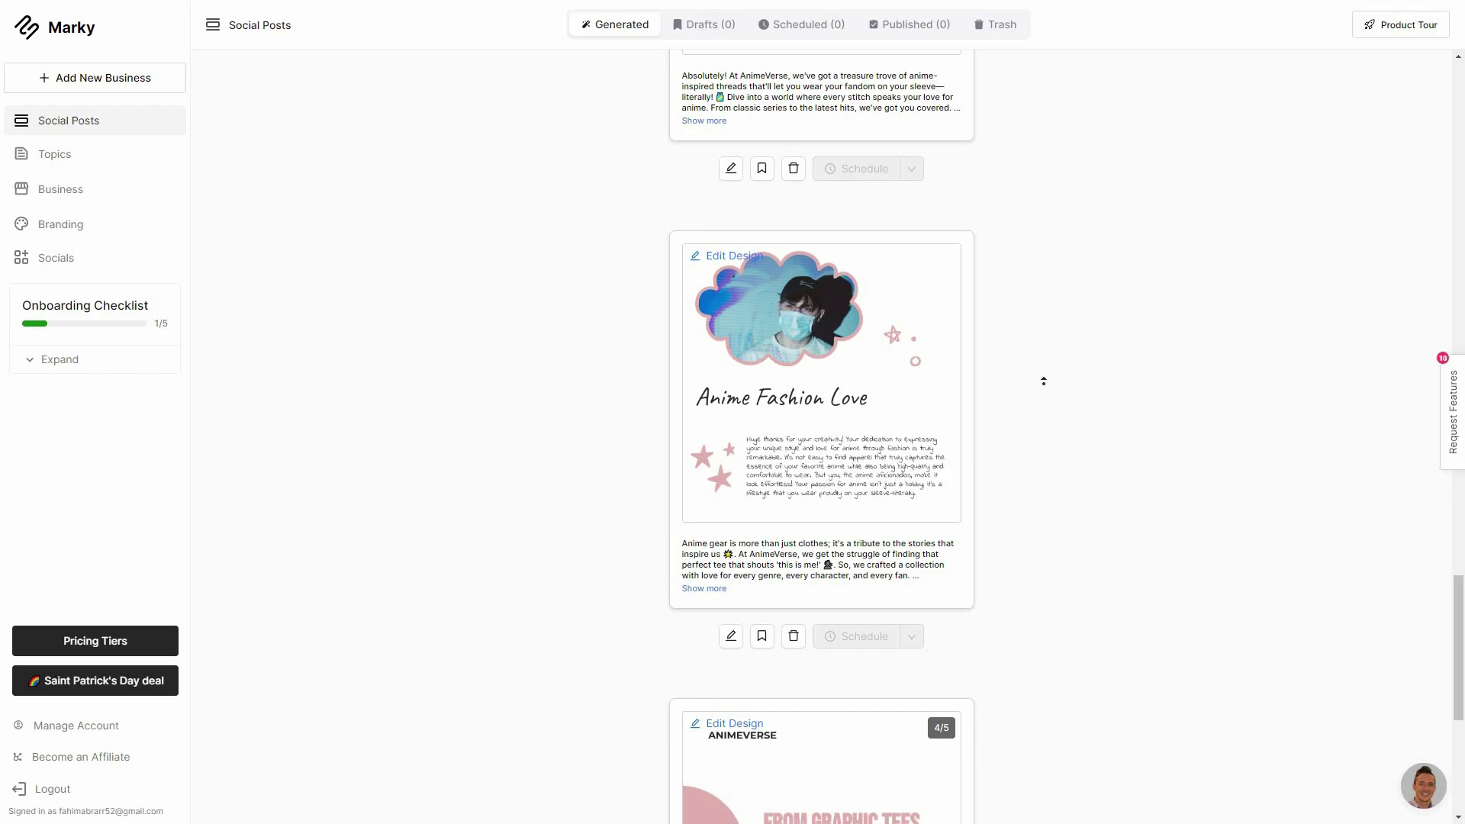
pyautogui.scroll(8, 1043, 381)
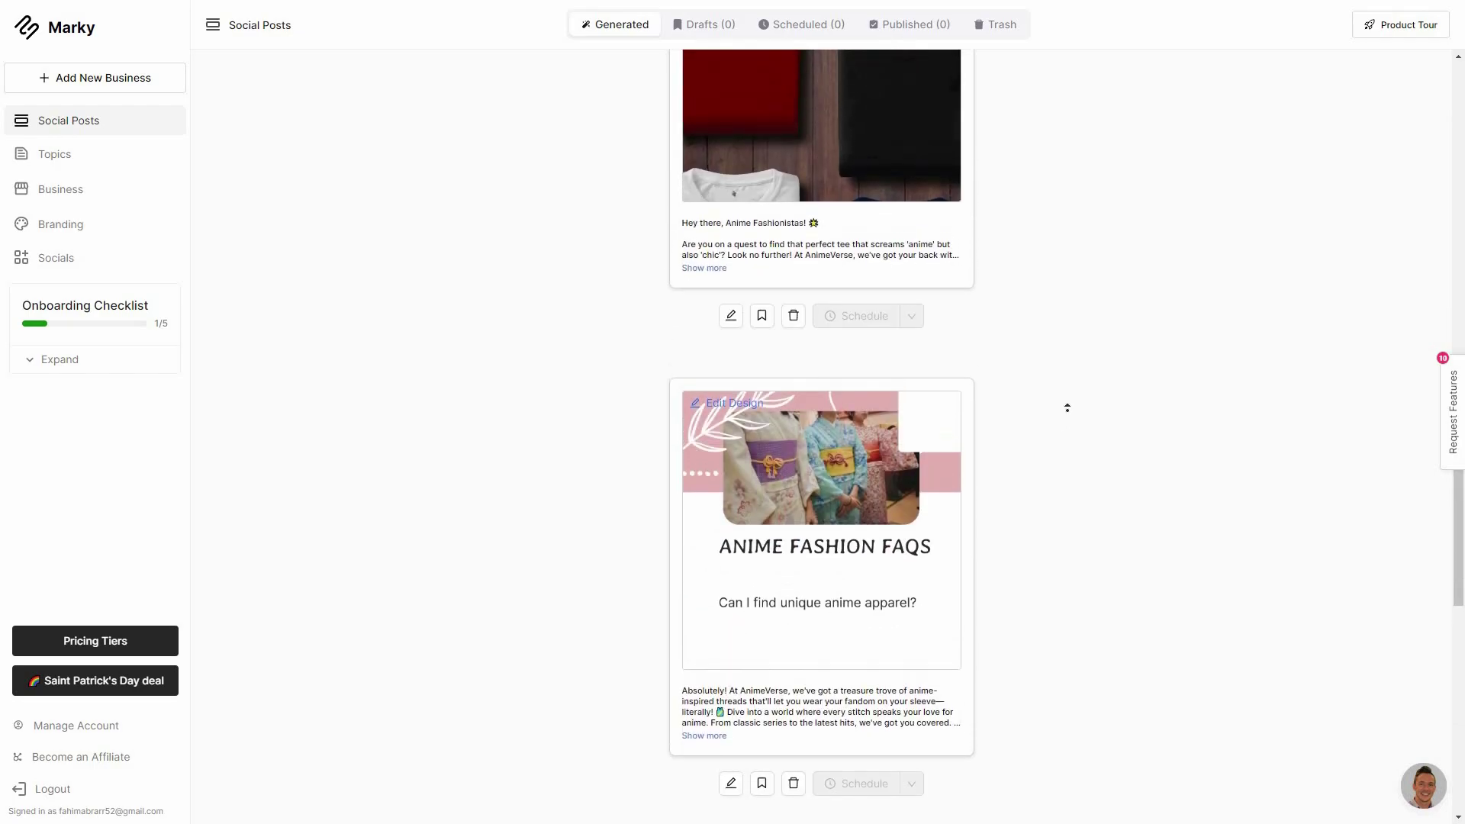
pyautogui.scroll(15, 1066, 407)
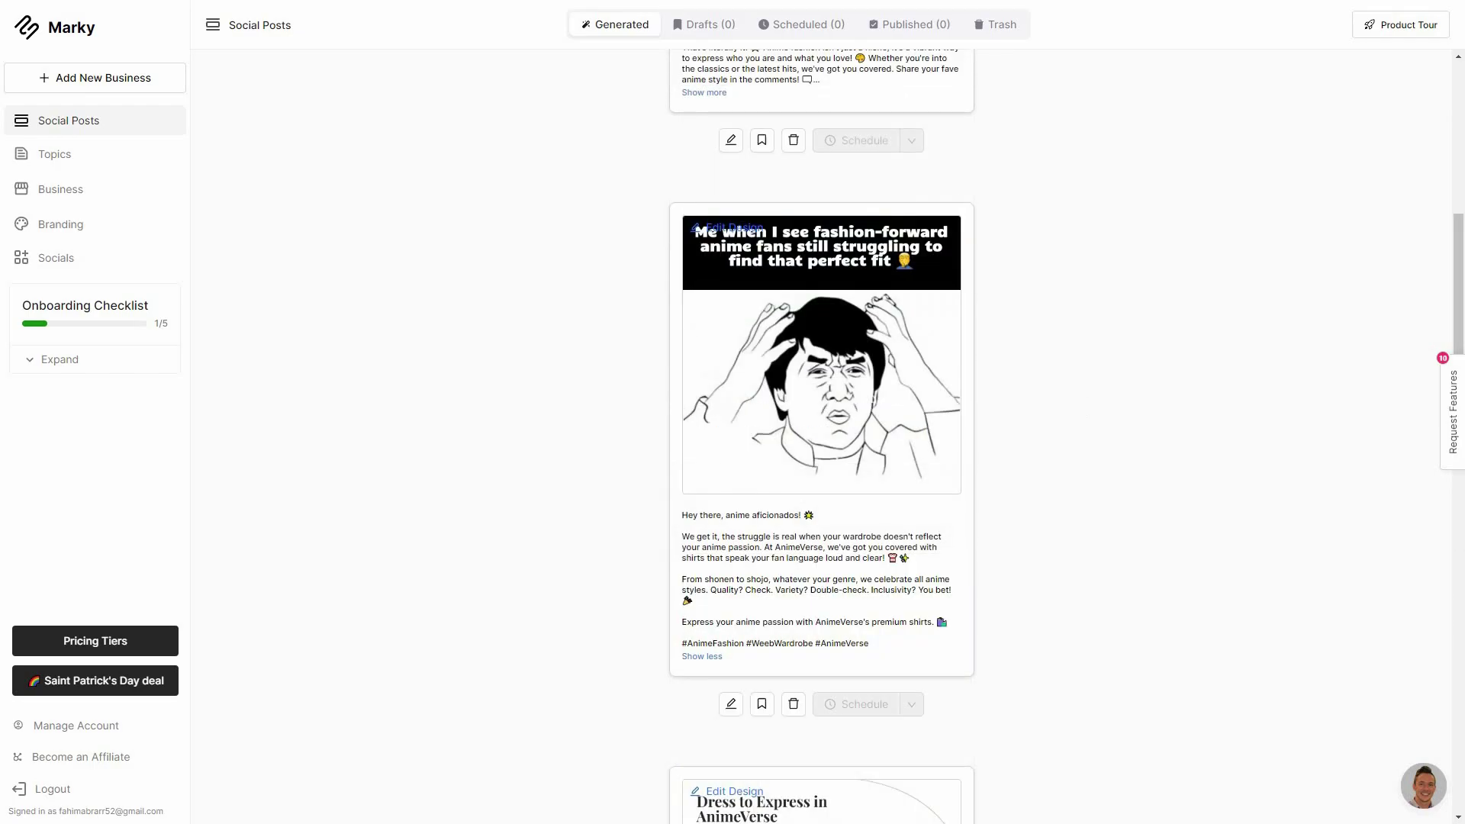
pyautogui.click(731, 704)
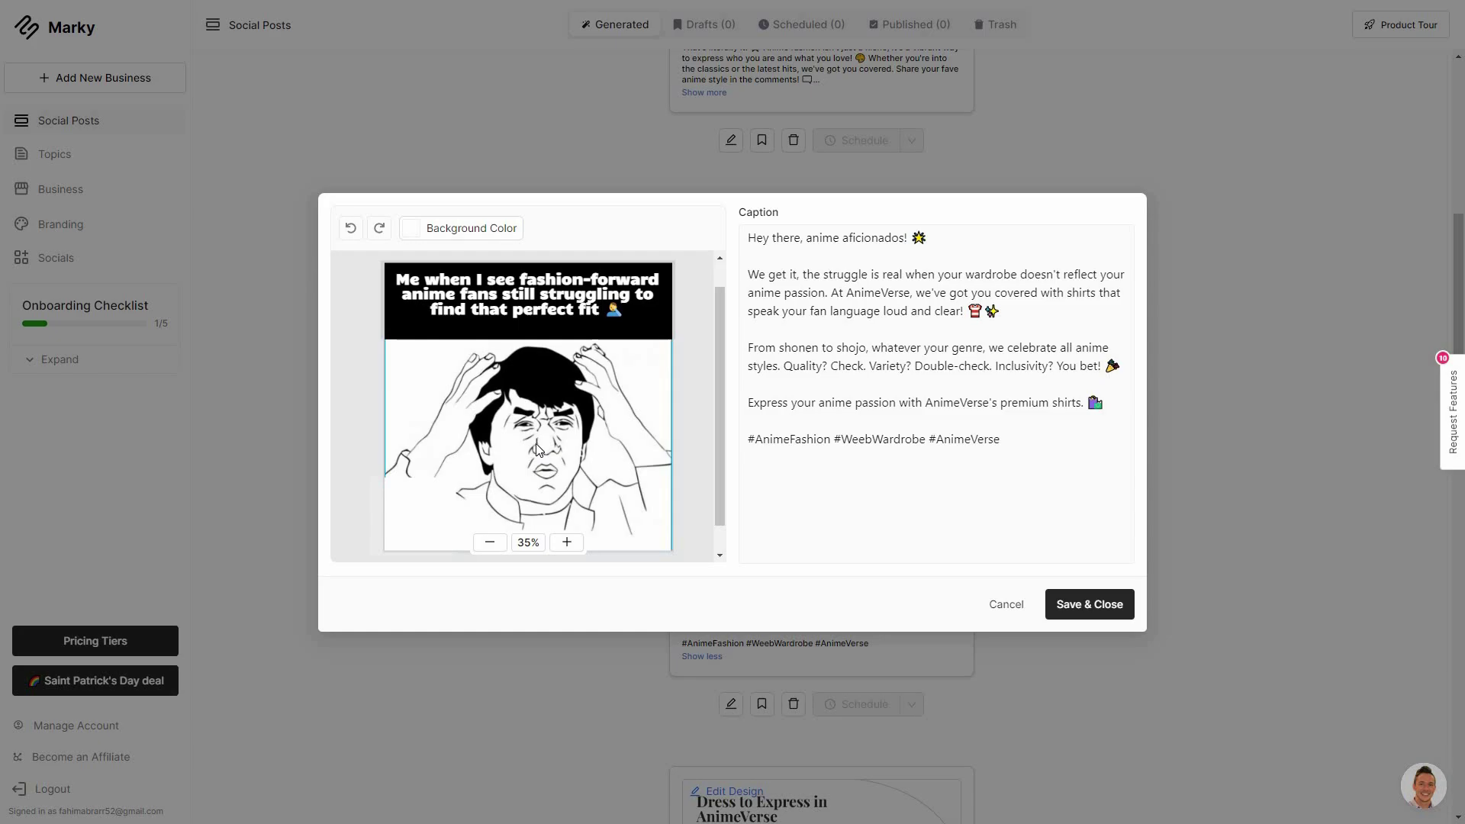
pyautogui.click(1019, 442)
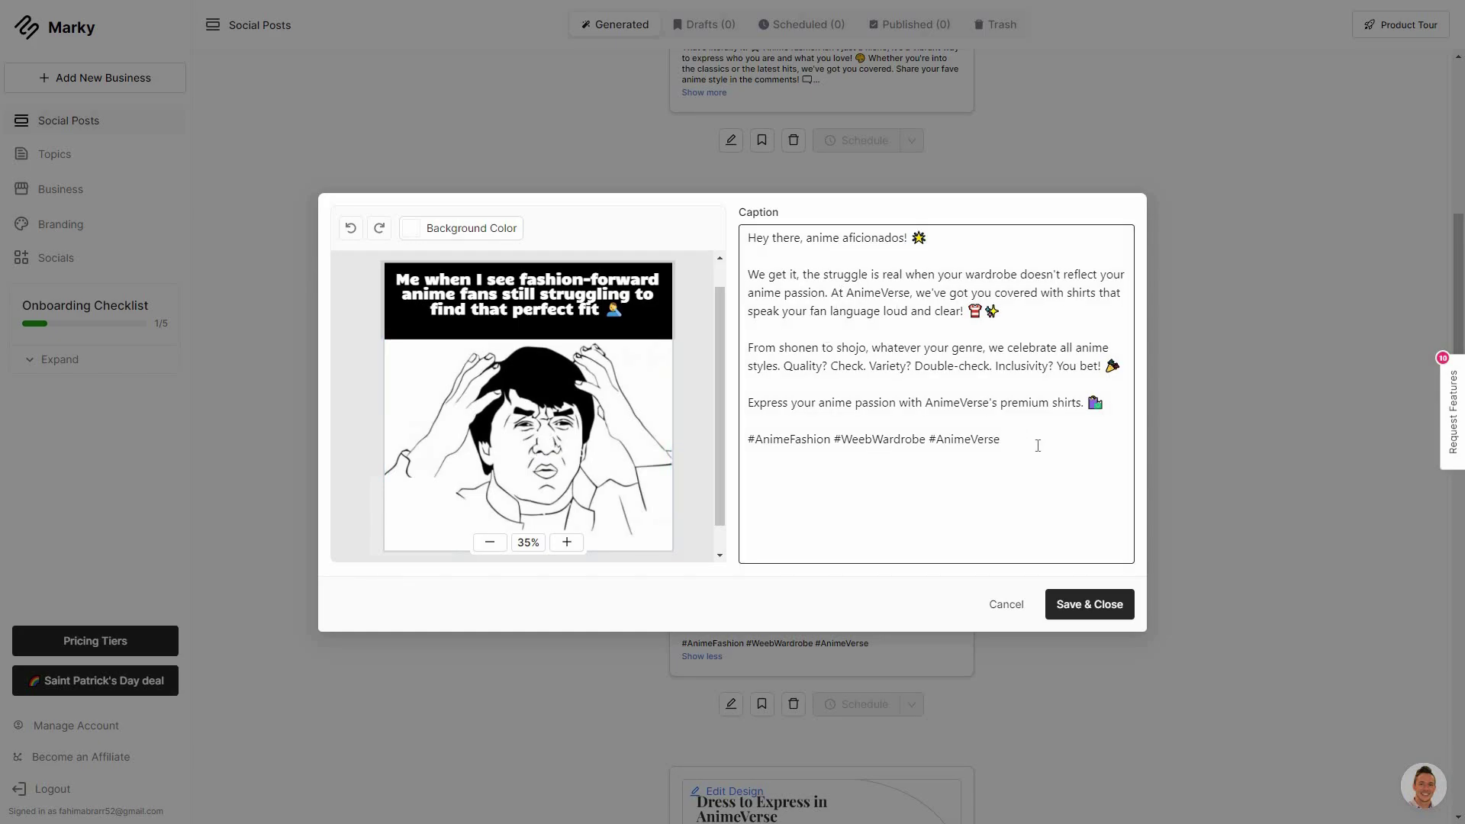
pyautogui.click(873, 686)
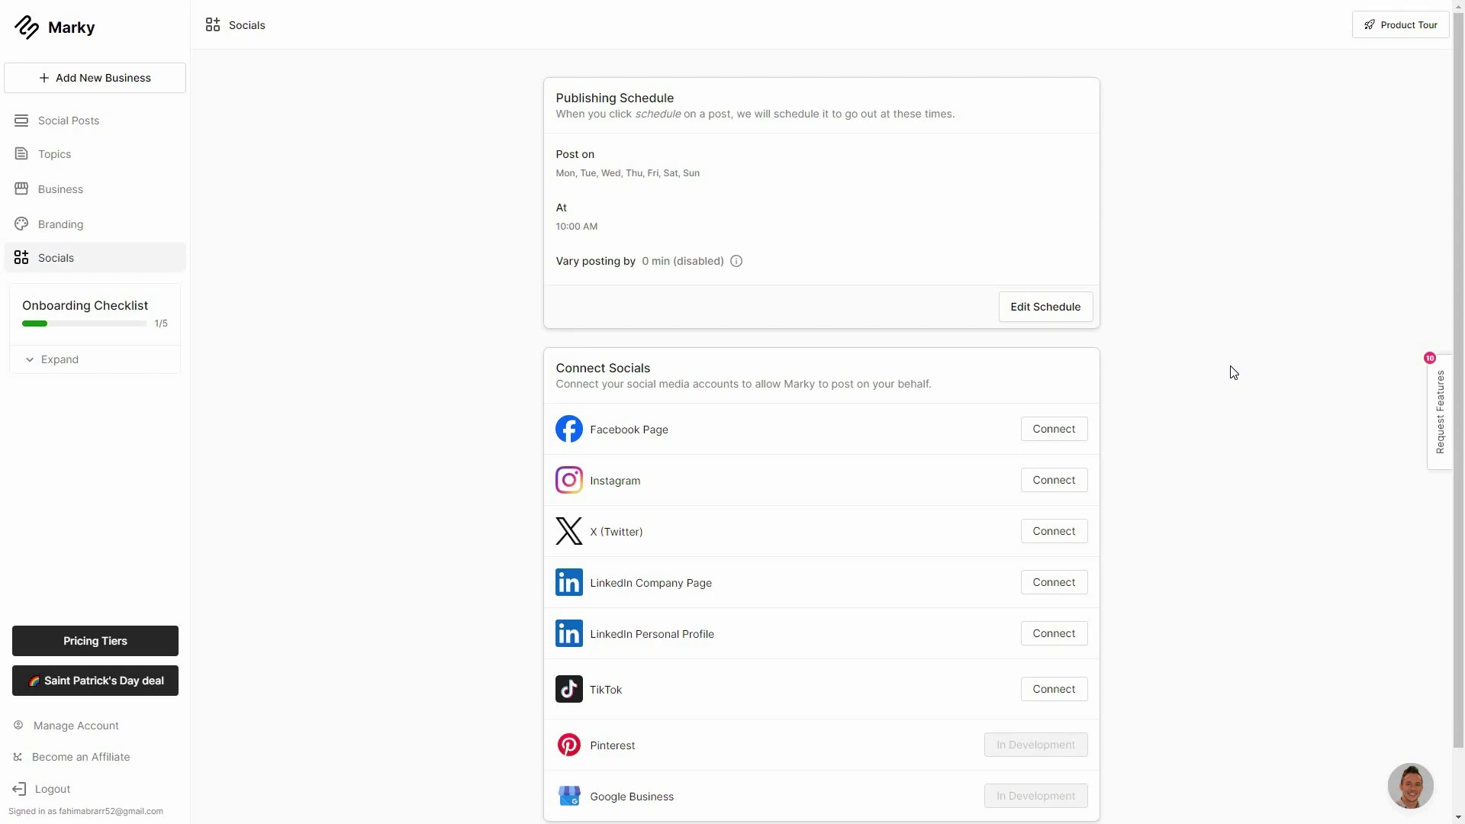
# - Review the social accounts available to connect, and return to the social posts to look through the generated ones
pyautogui.scroll(-2, 670, 490)
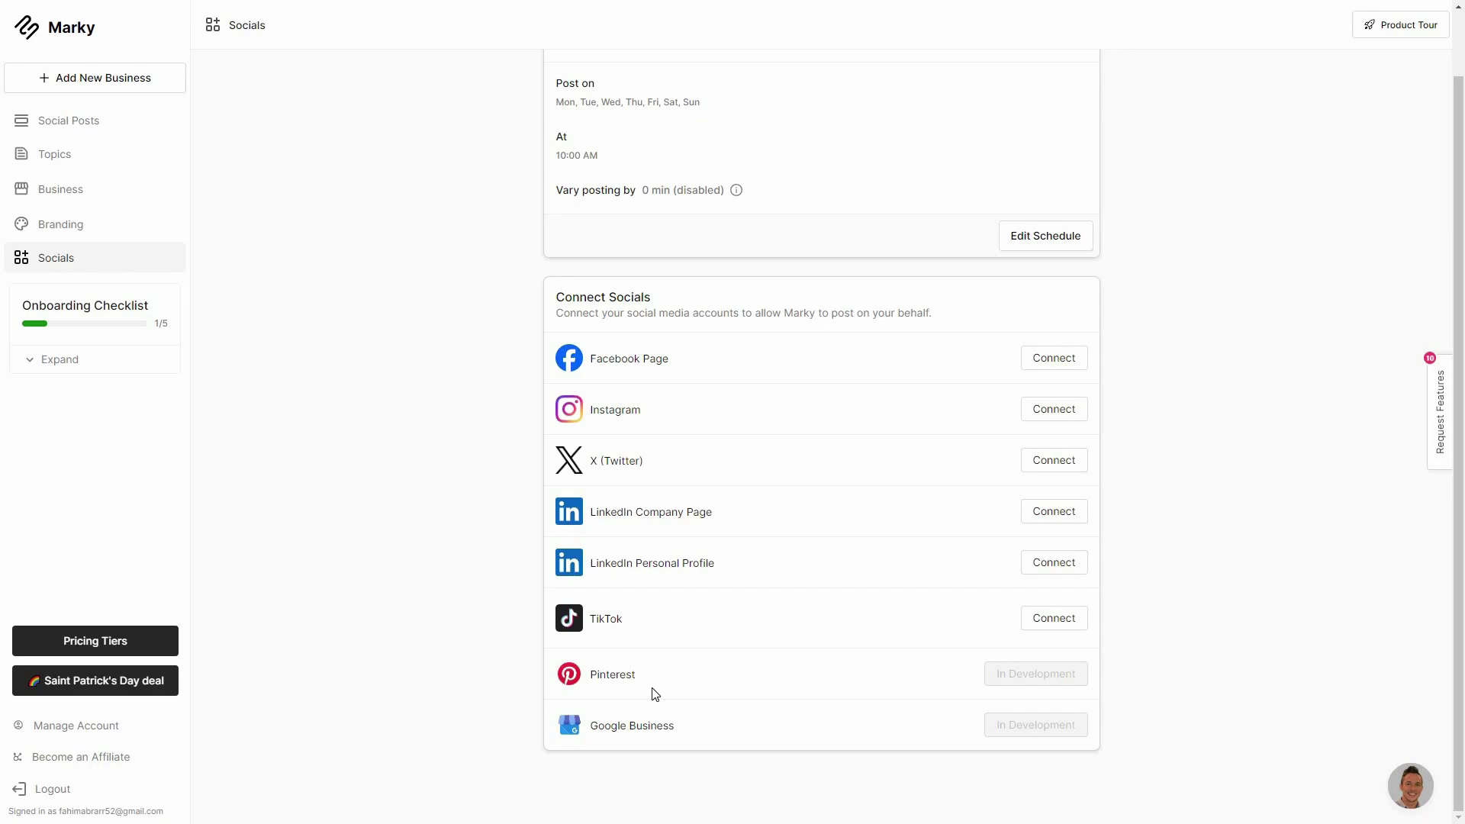
pyautogui.click(89, 128)
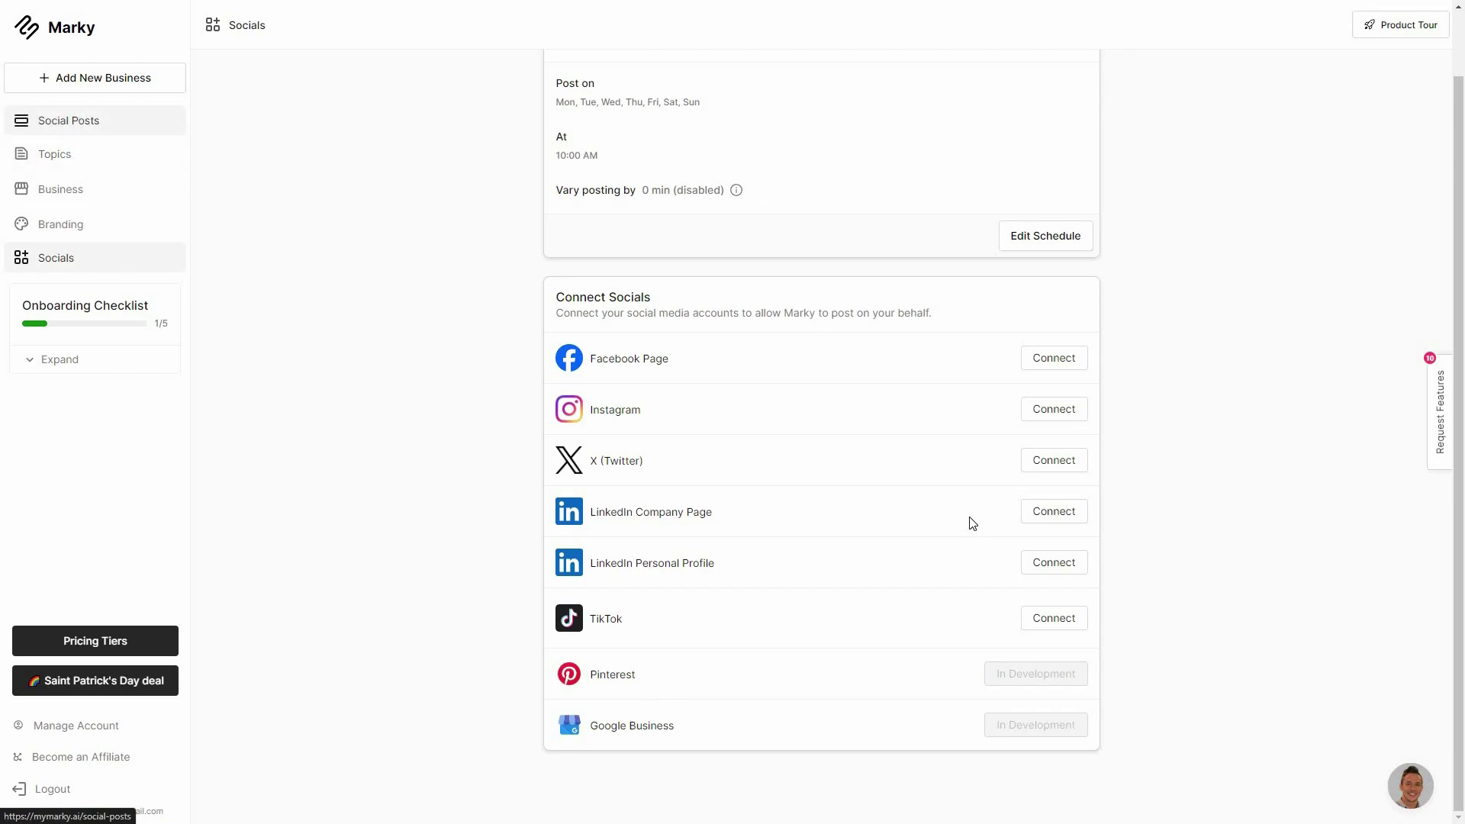
pyautogui.scroll(-4, 1085, 281)
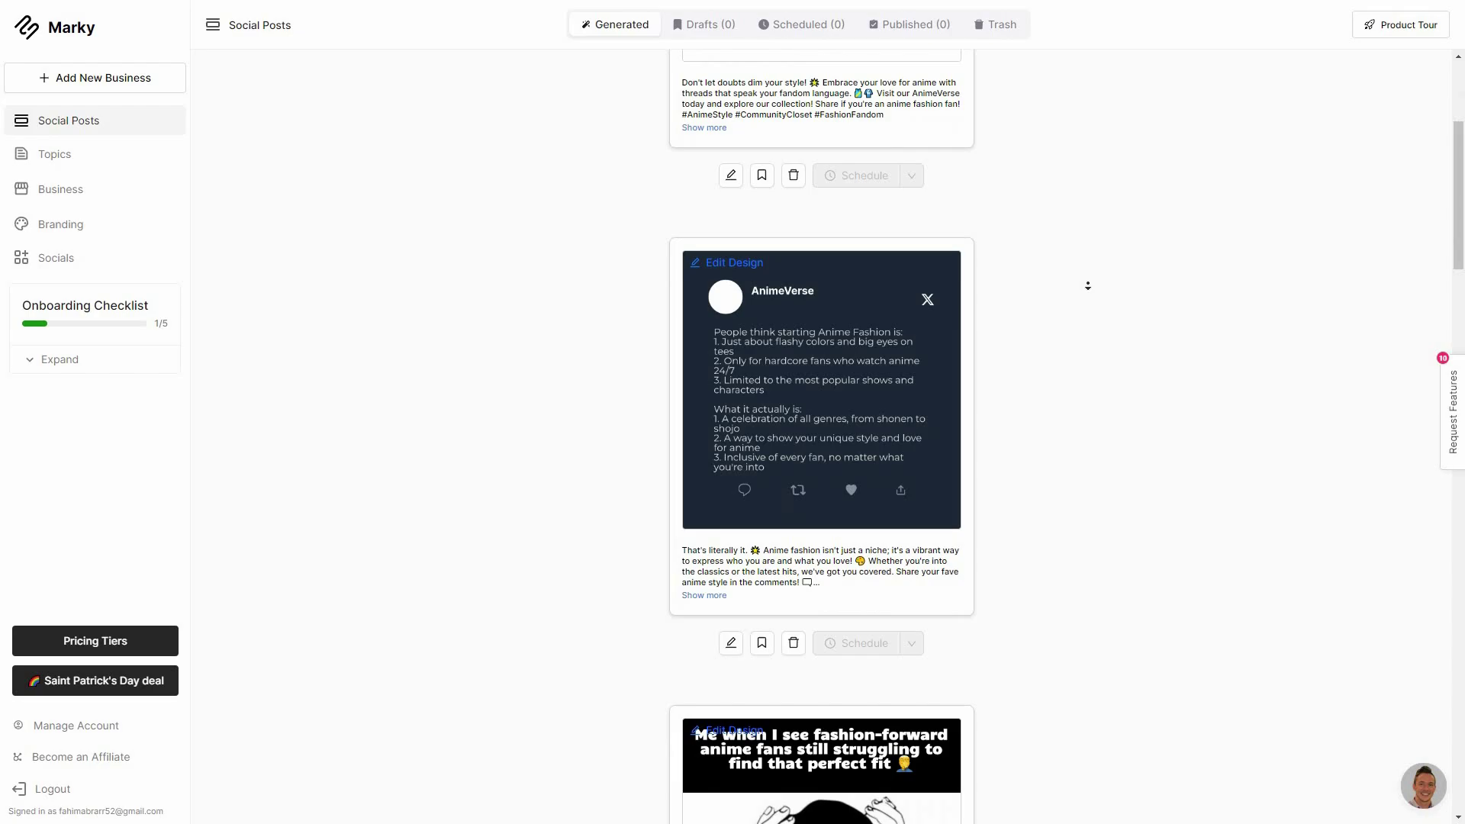
pyautogui.scroll(-20, 1087, 286)
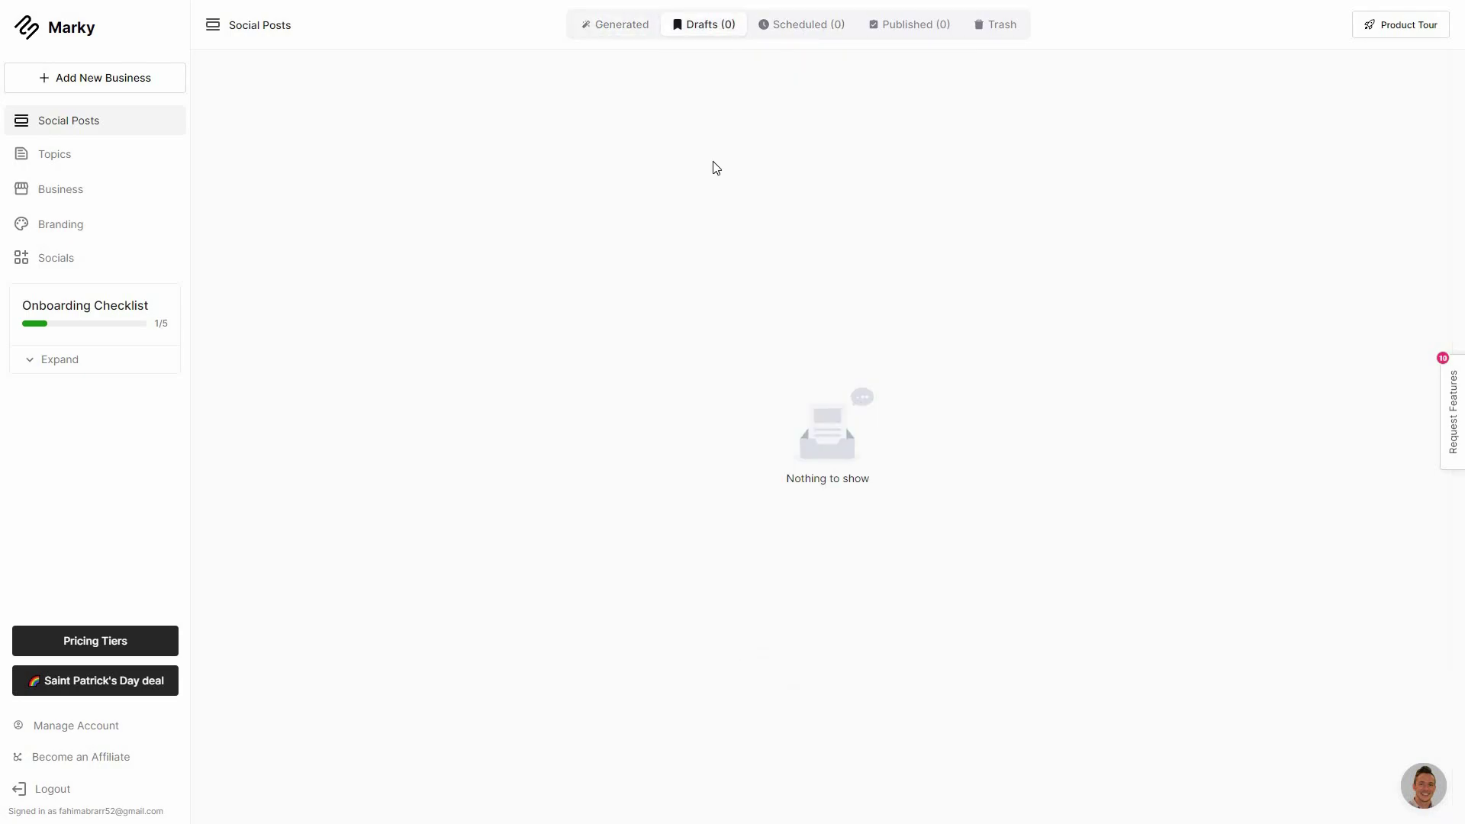
# - Check the scheduled, published and trashed posts
pyautogui.click(794, 24)
pyautogui.click(901, 24)
pyautogui.click(1000, 26)
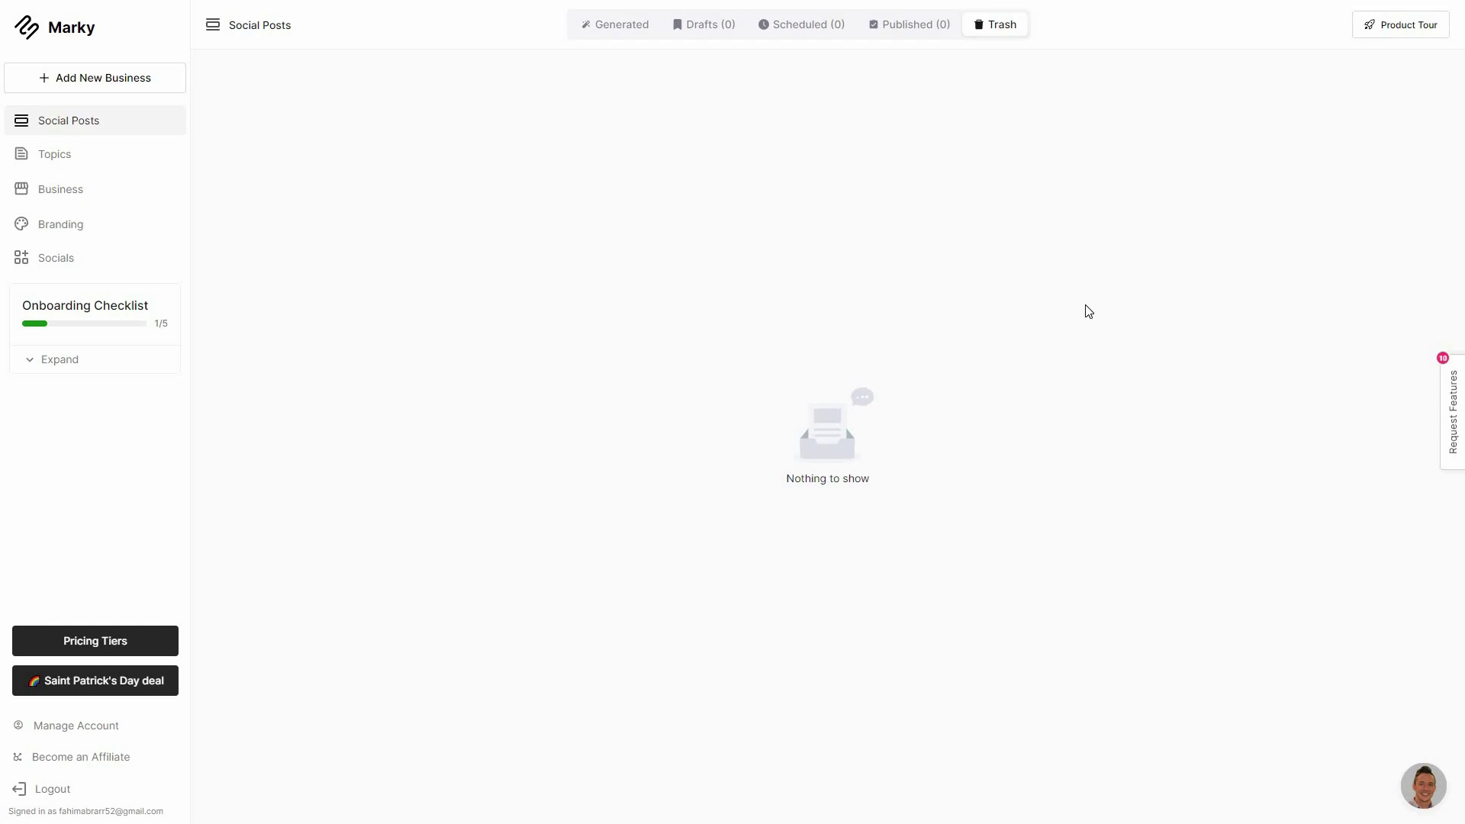
# - Review the list of content topics, and open a blank new topic entry and discard it
pyautogui.click(62, 158)
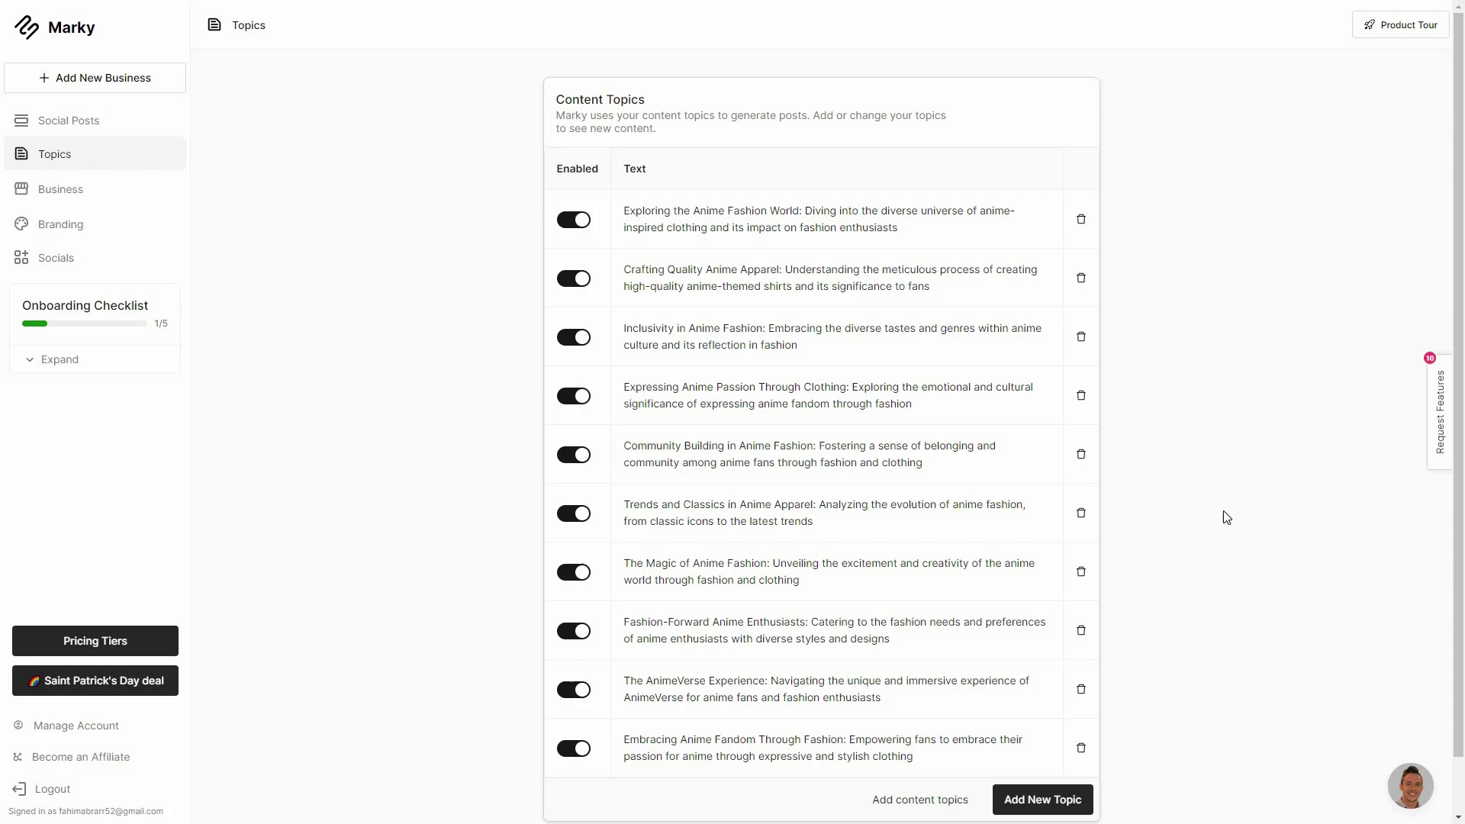
pyautogui.scroll(-1, 698, 298)
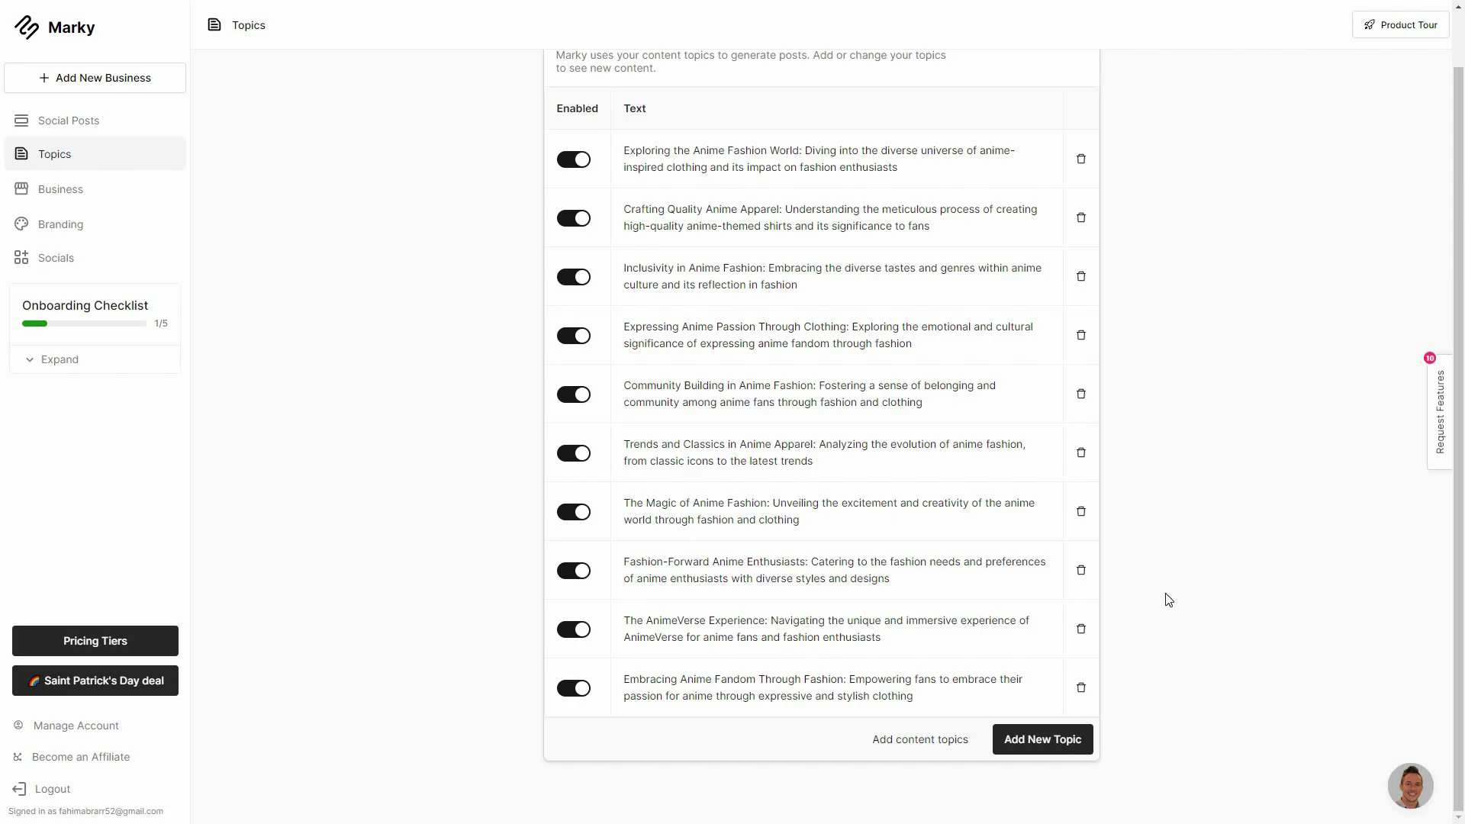
pyautogui.click(1043, 734)
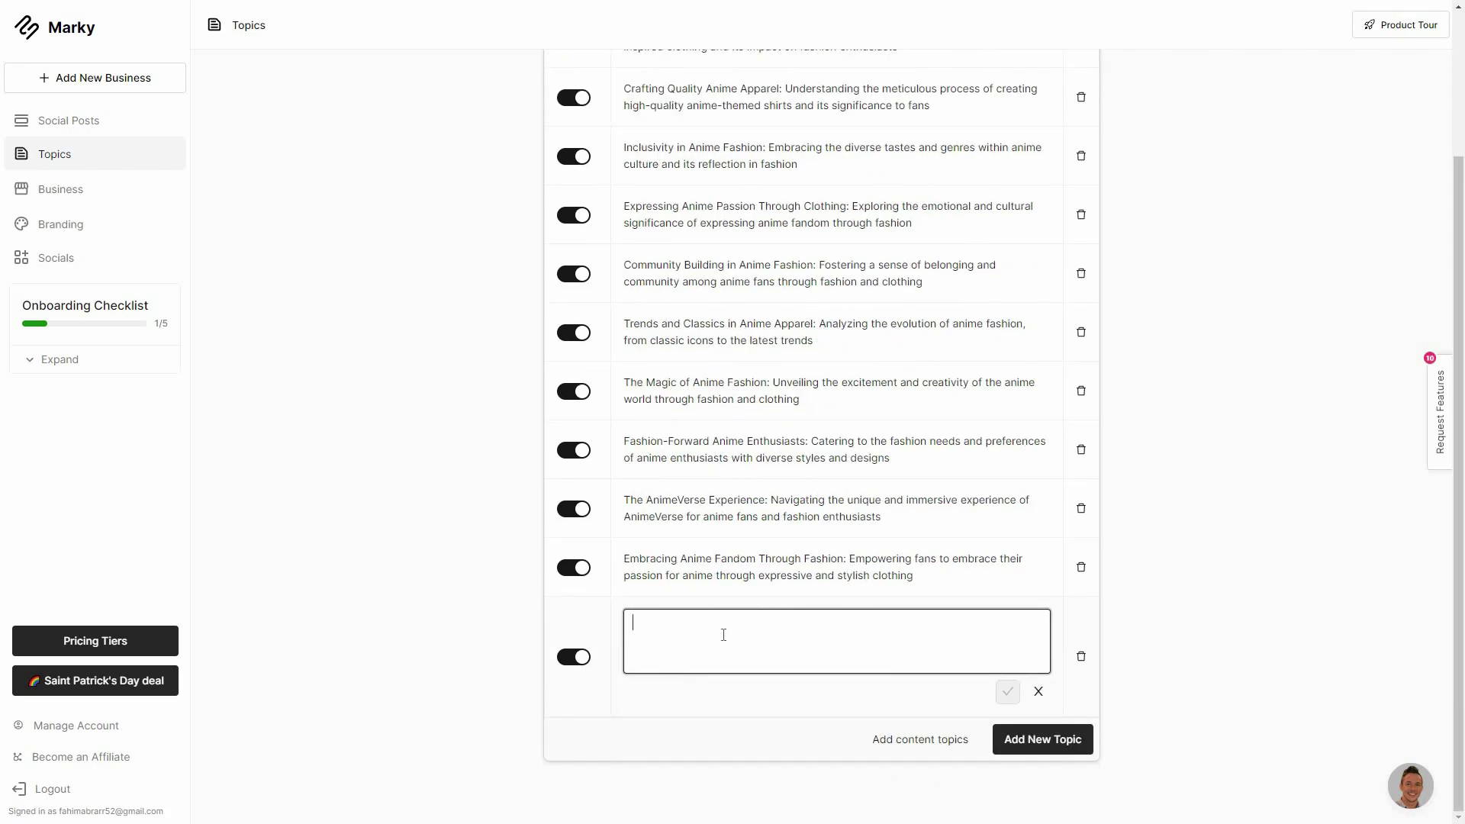
pyautogui.click(1039, 692)
# - Open the Add Content Topics form, examine its Website URL and Business Description fields, and close it without adding anything
pyautogui.click(911, 740)
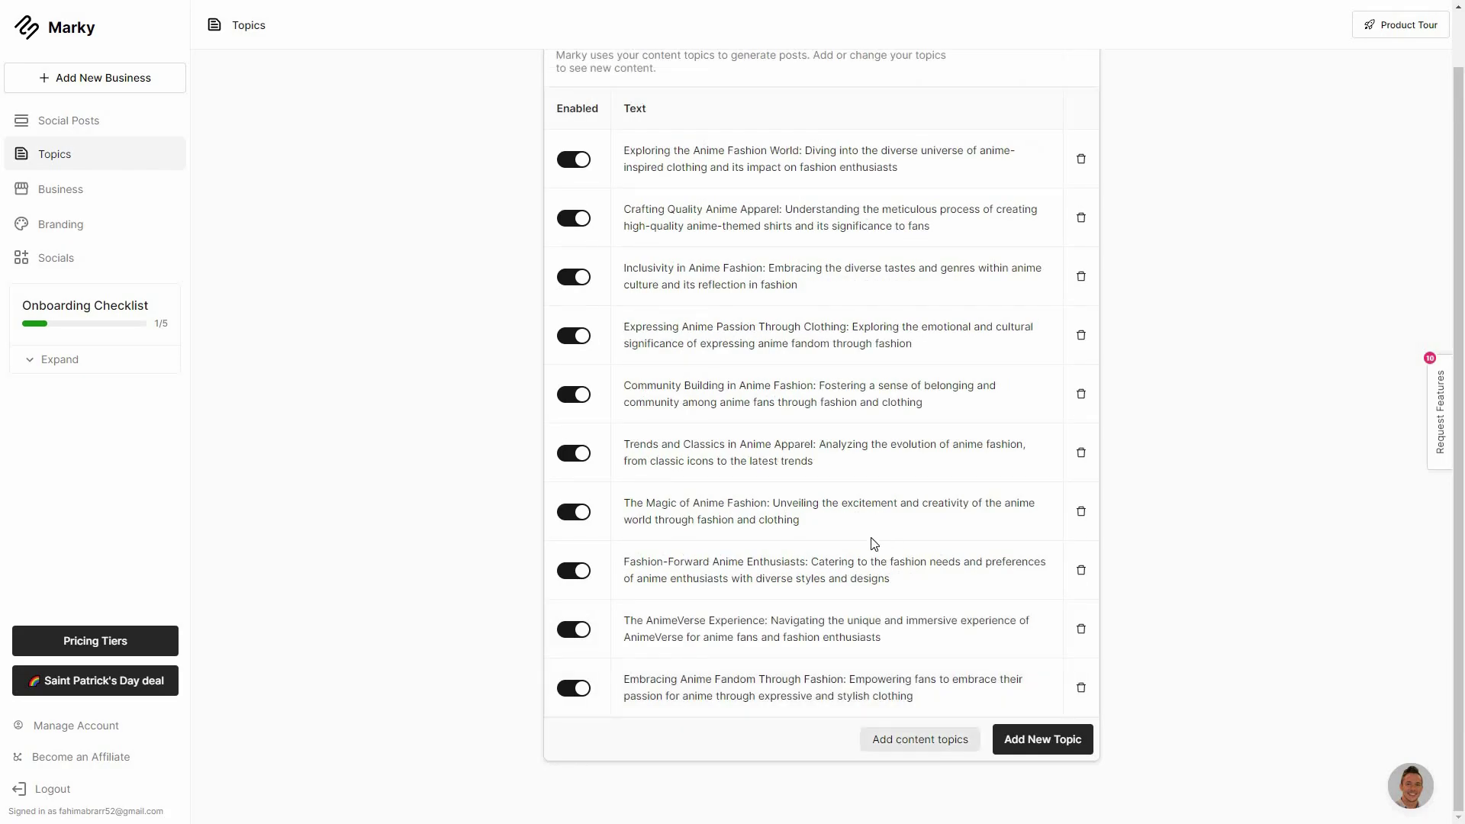
pyautogui.click(503, 367)
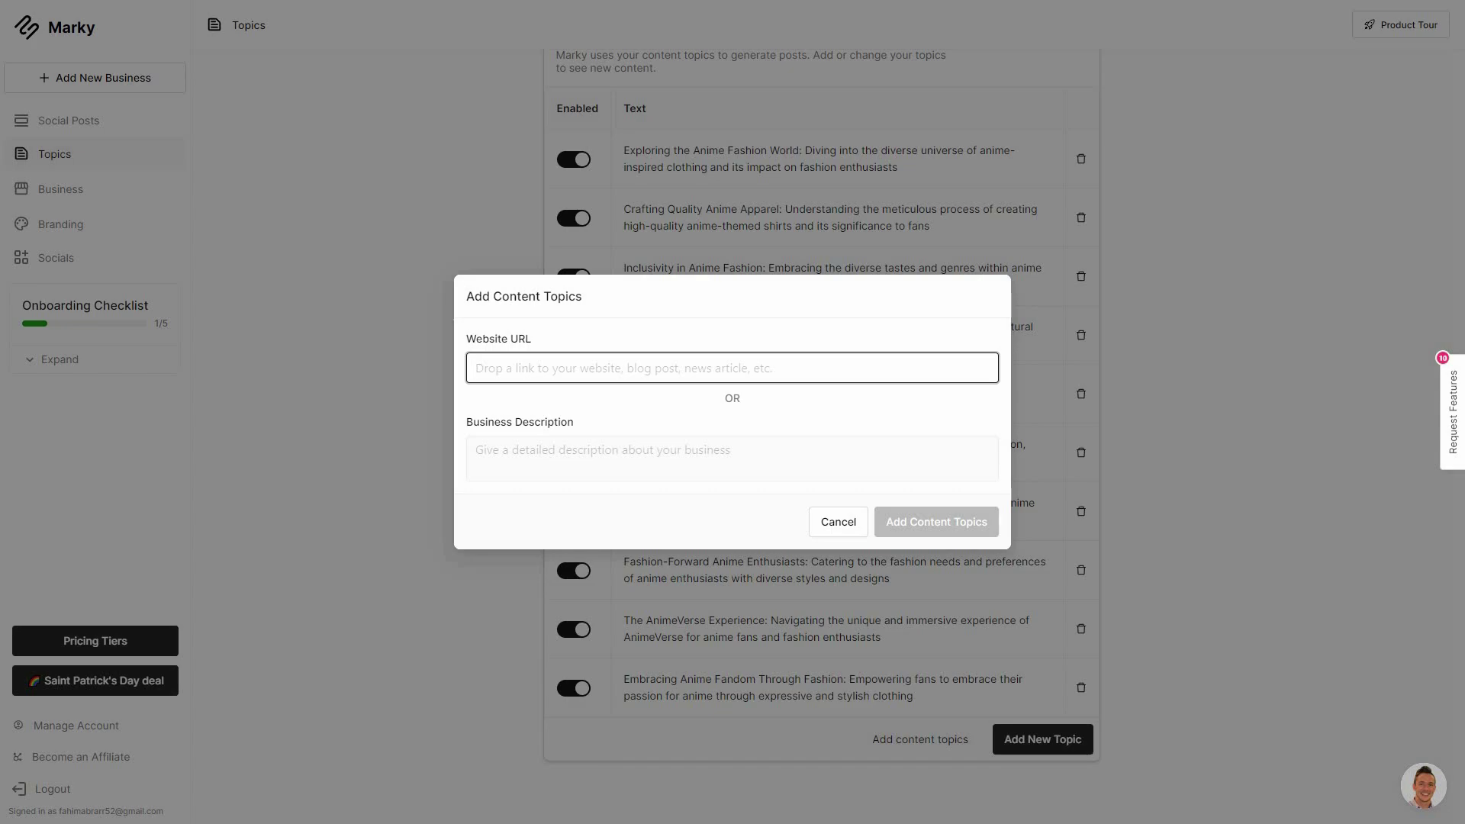
pyautogui.click(560, 457)
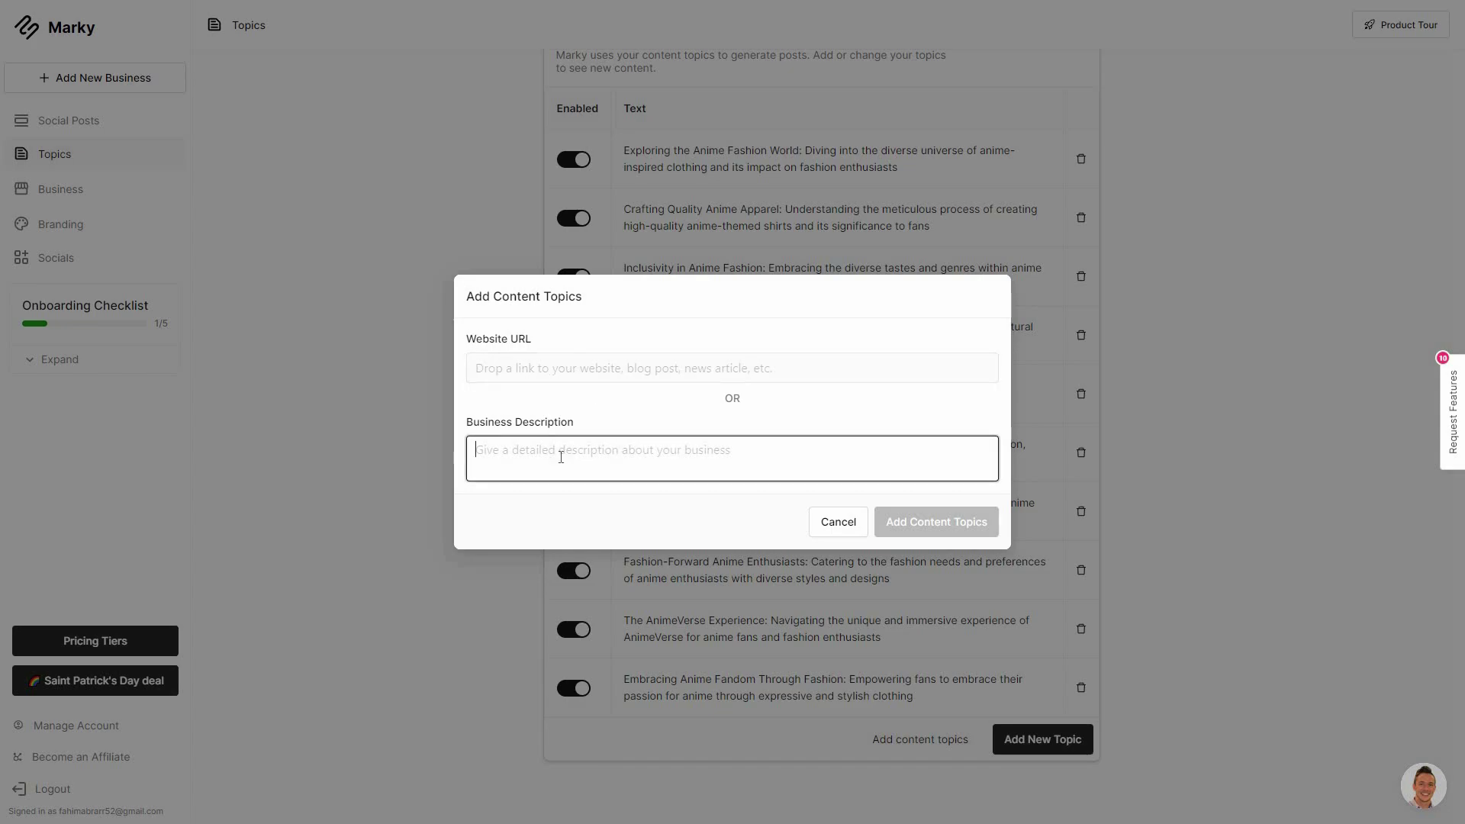
pyautogui.click(320, 386)
# - Review the business summary with its option to change the business, and look over the branding and theme settings
pyautogui.click(87, 197)
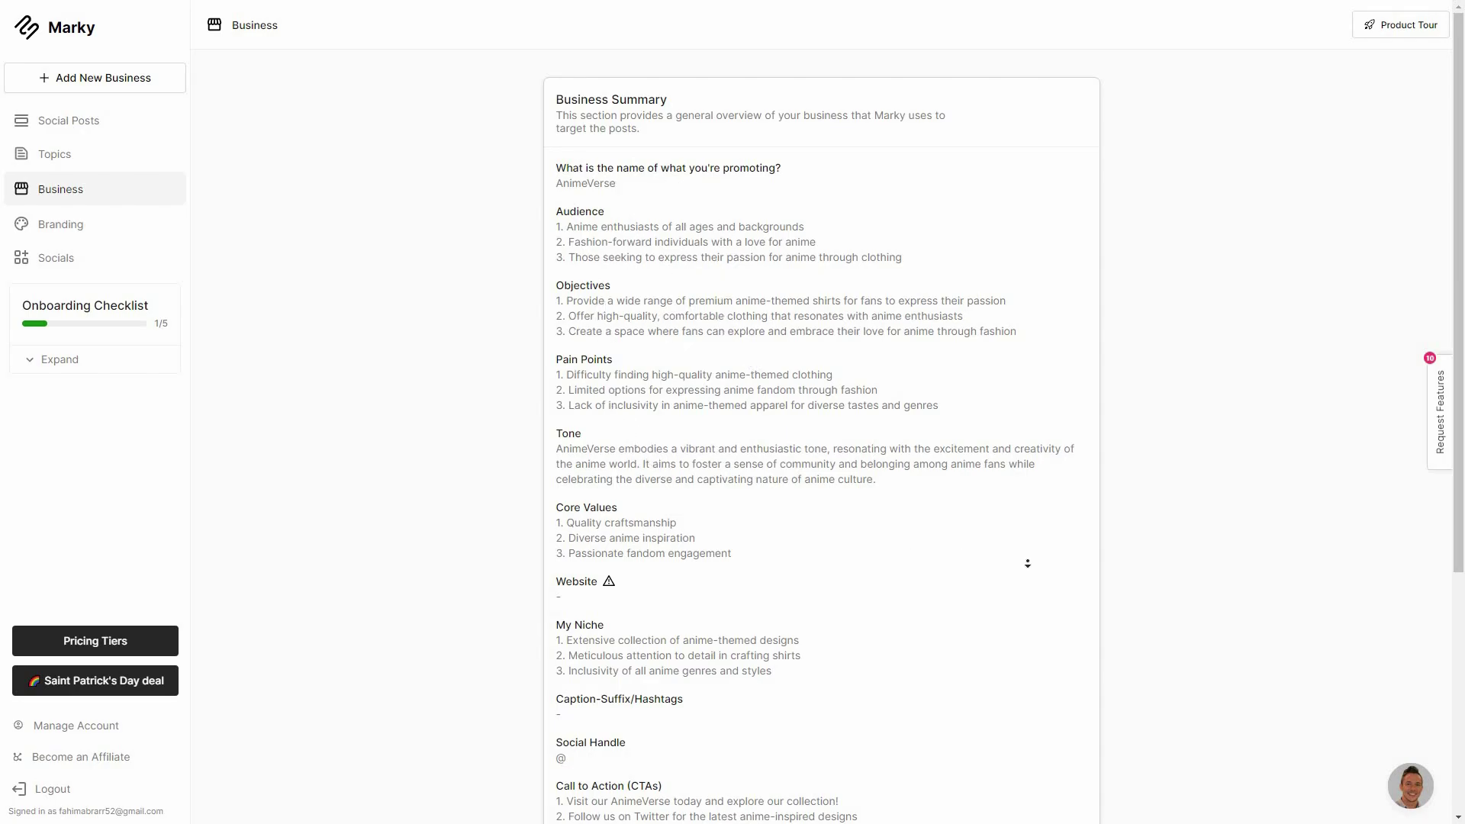
pyautogui.scroll(-5, 1027, 563)
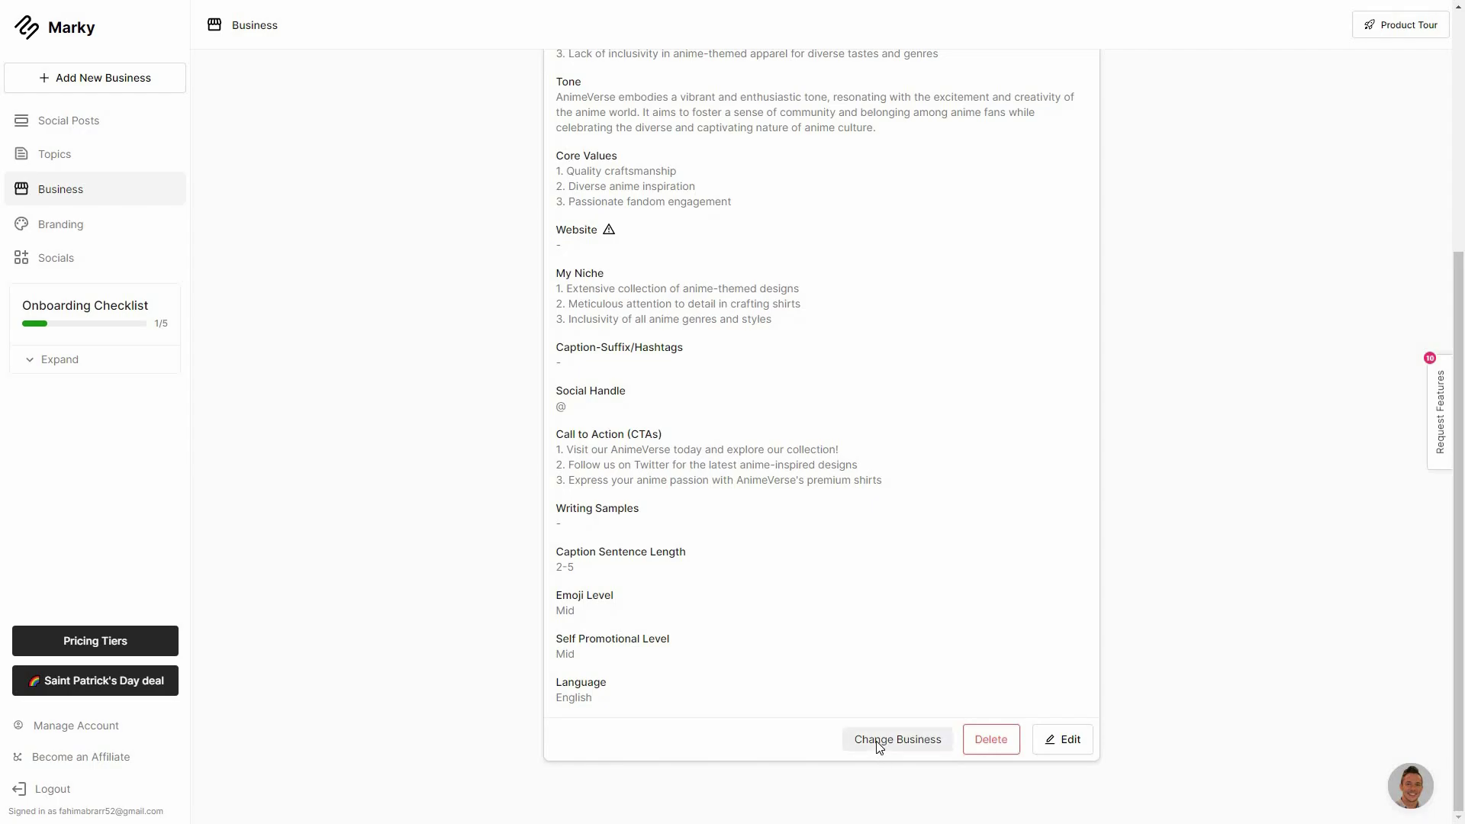
pyautogui.click(879, 740)
pyautogui.click(845, 543)
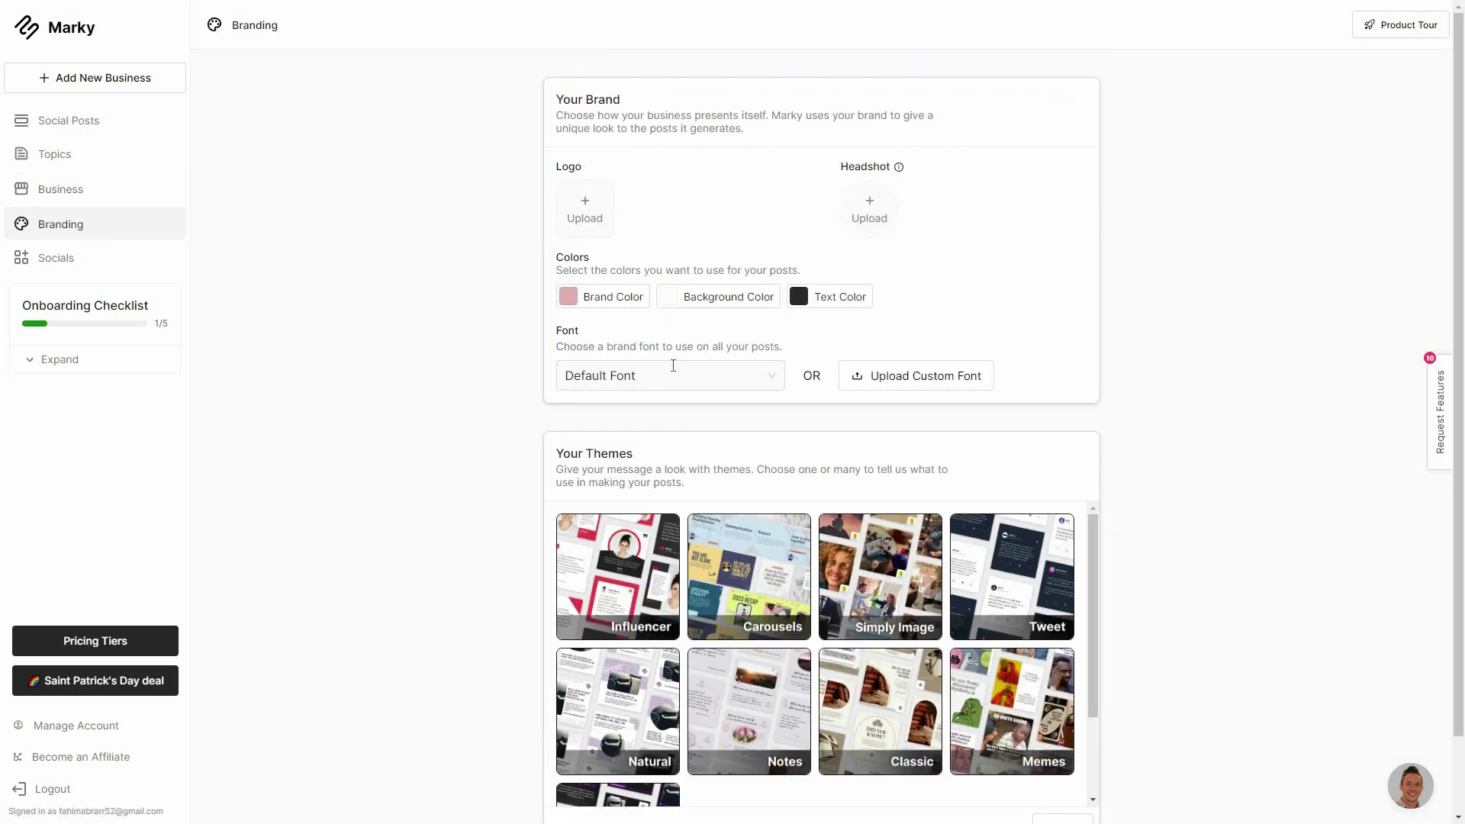
pyautogui.scroll(-5, 953, 633)
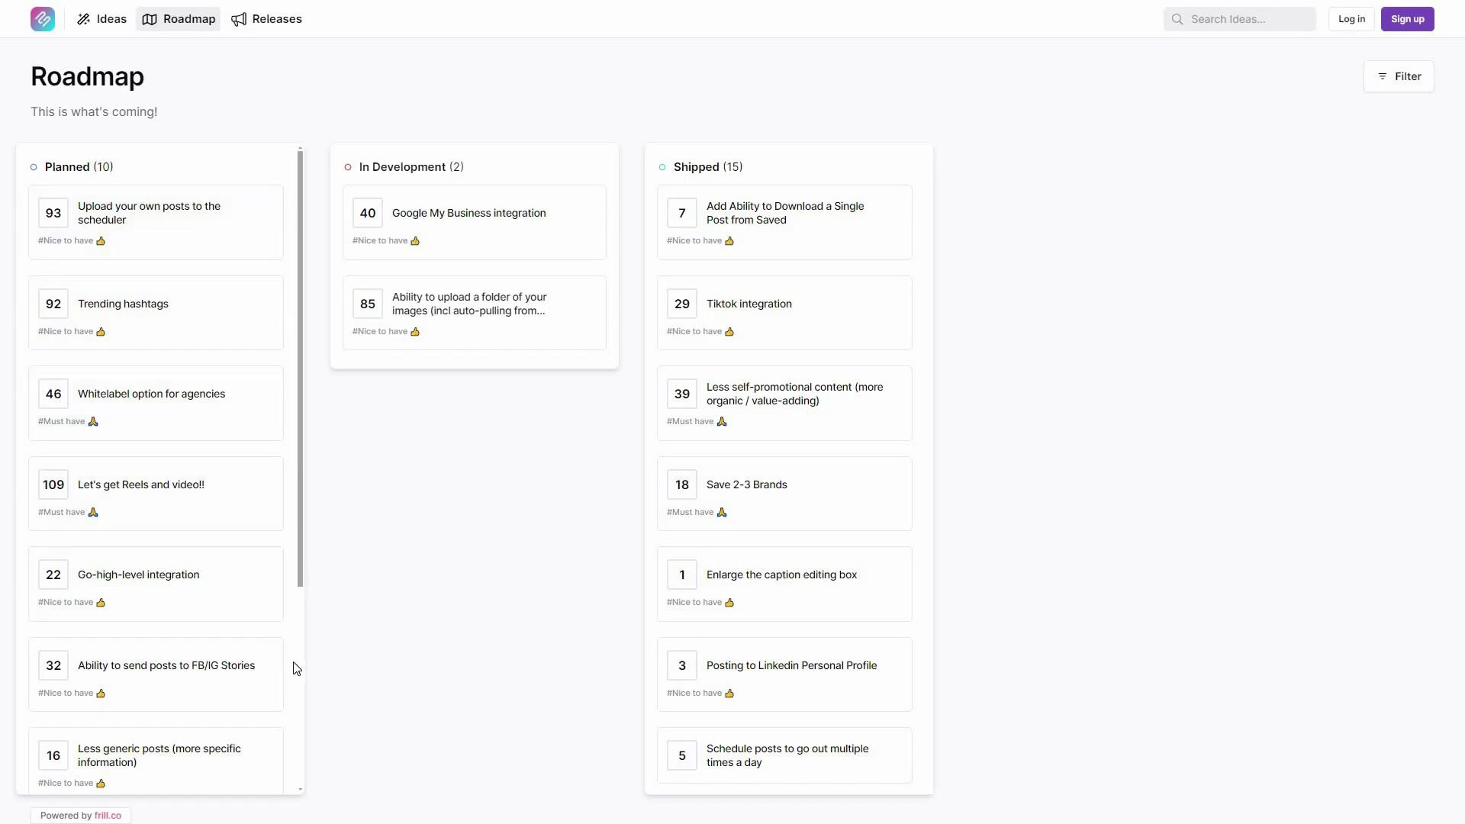
# - Look through the planned and shipped features on the Marky roadmap
pyautogui.scroll(-2, 296, 677)
pyautogui.scroll(-2, 291, 691)
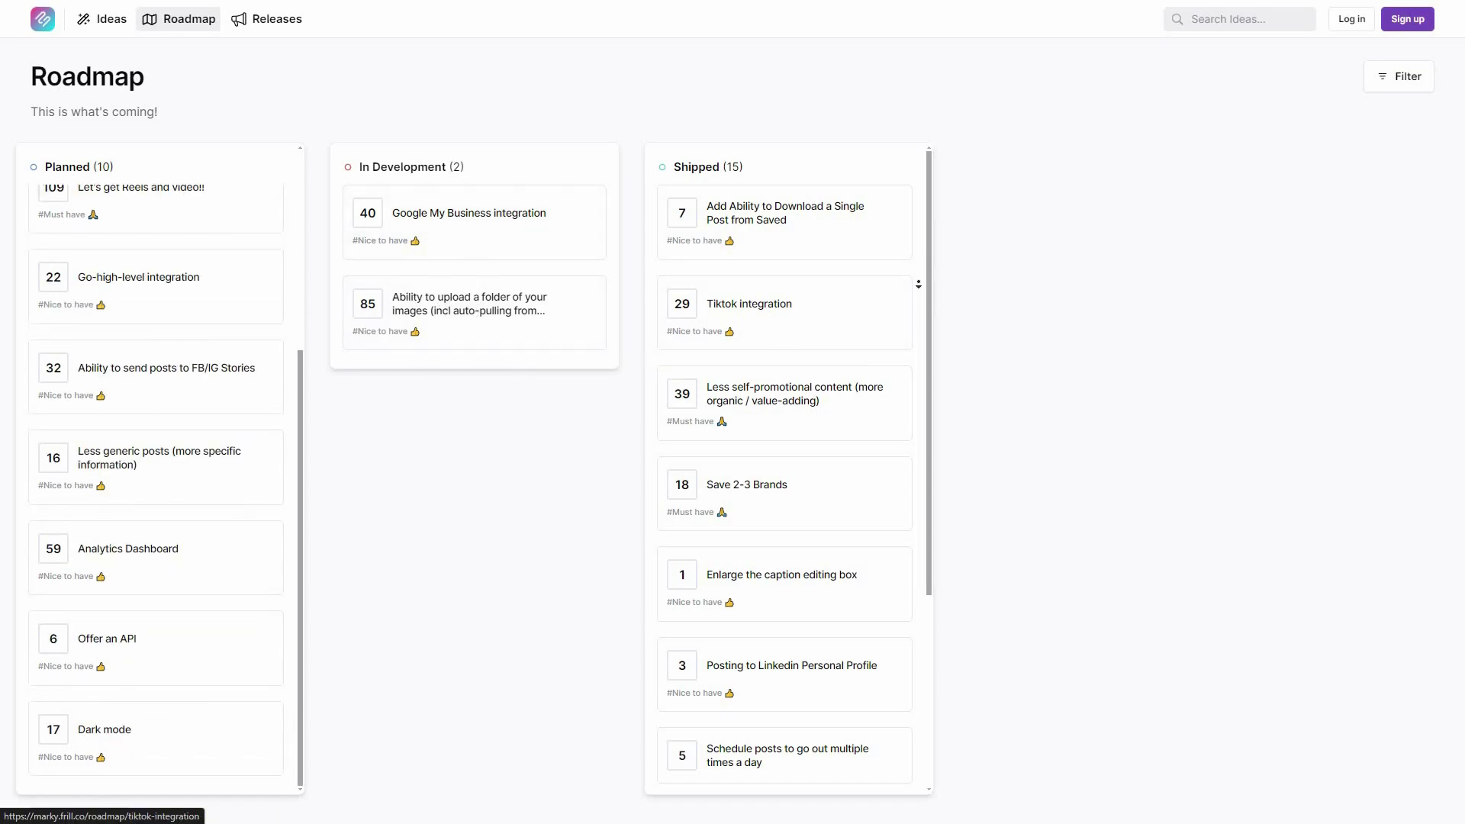
pyautogui.middleClick(918, 313)
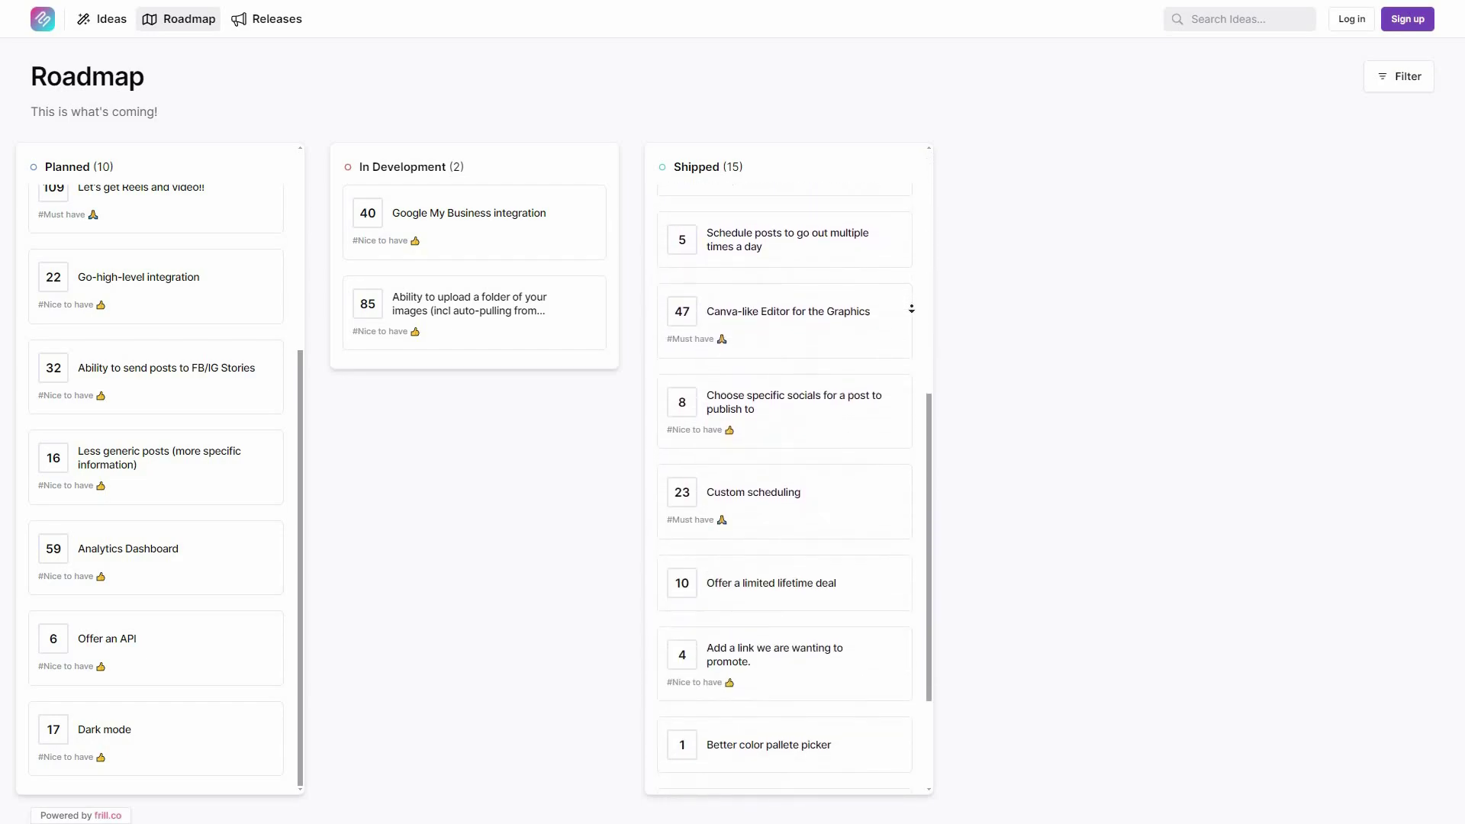
# - Open the Feature Ideas list and look through the trending feature requests
pyautogui.click(93, 28)
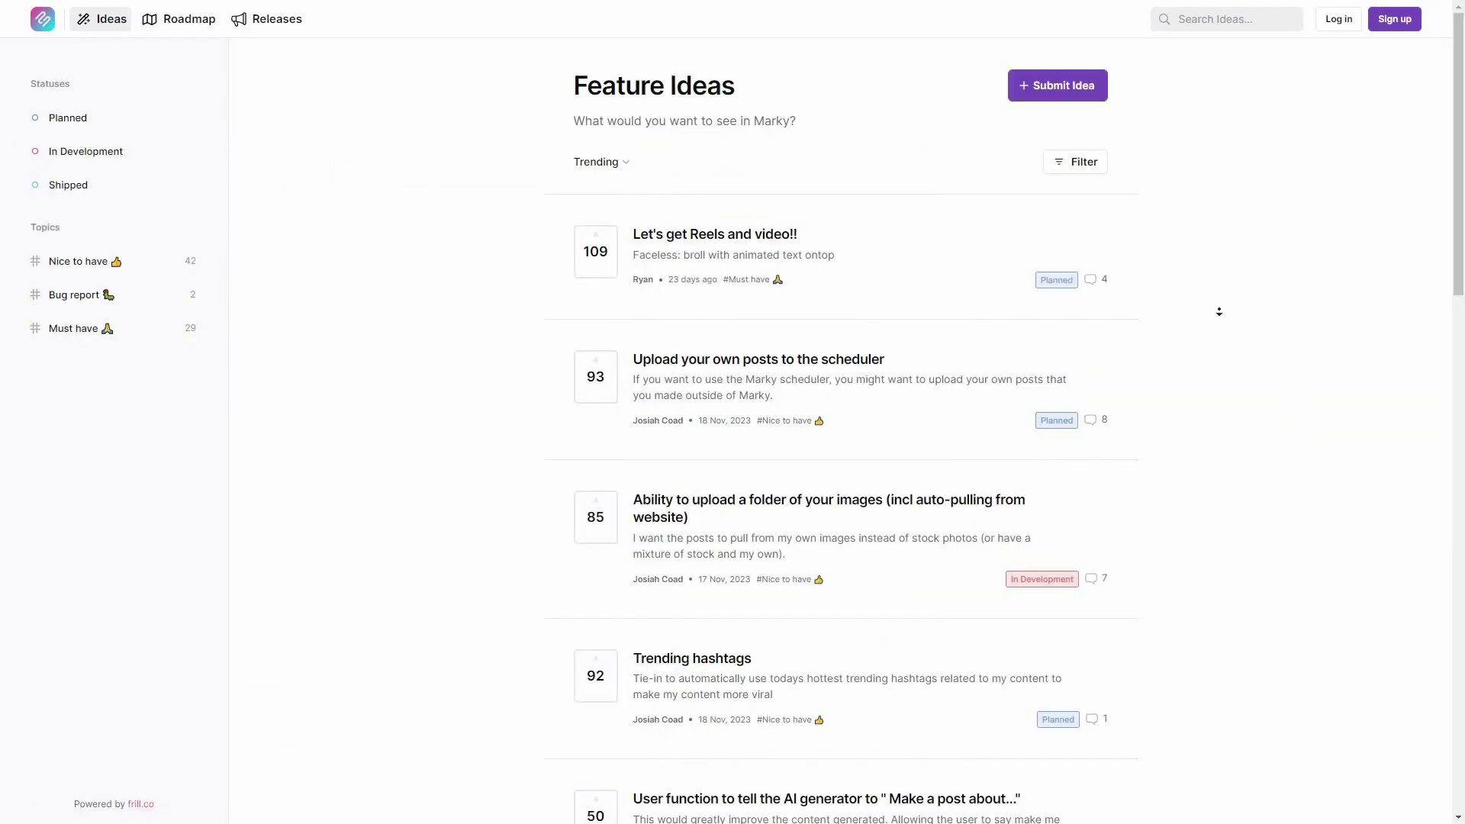
pyautogui.scroll(-2, 792, 477)
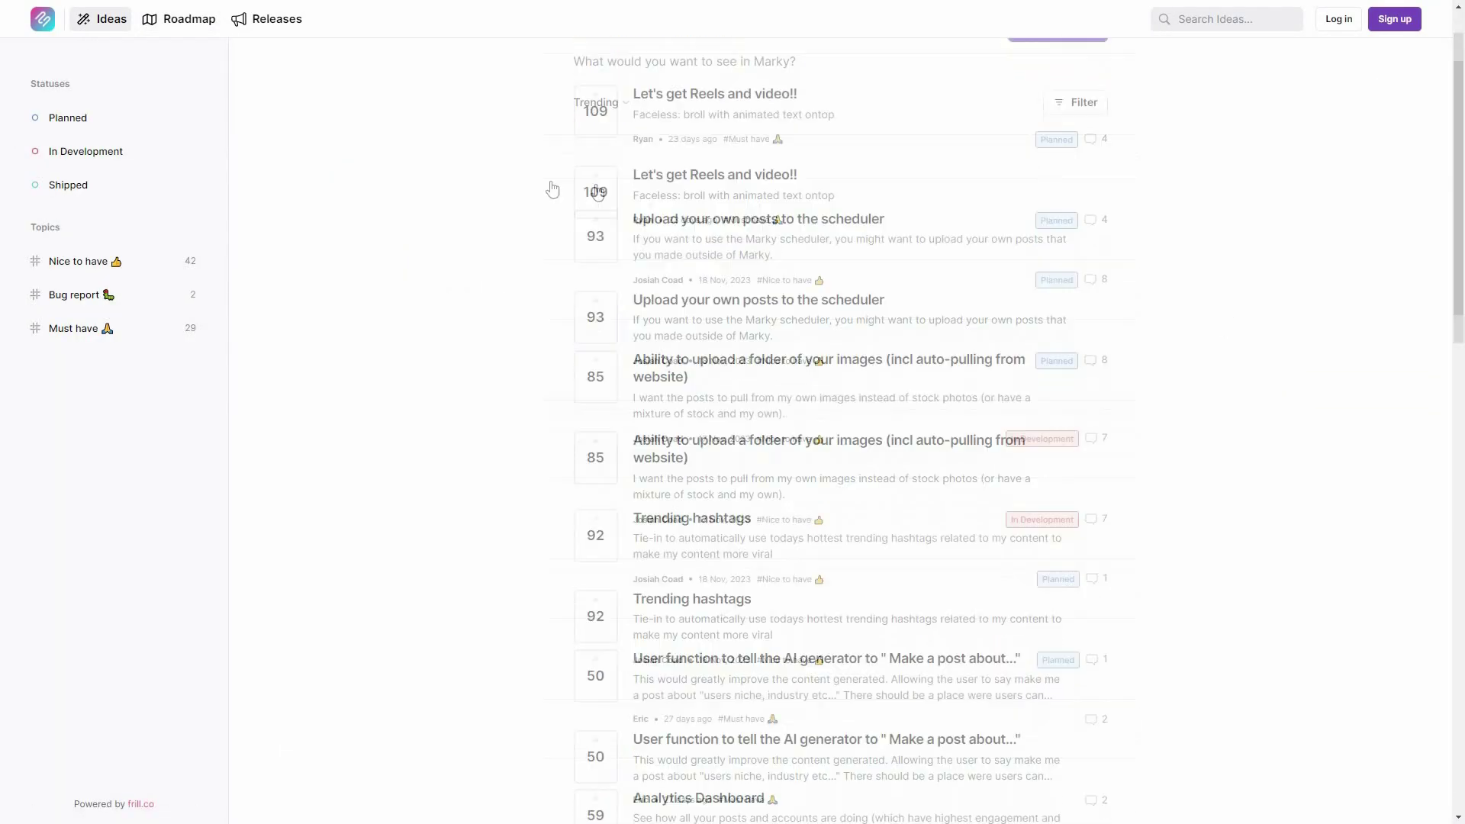
pyautogui.scroll(-1, 1216, 399)
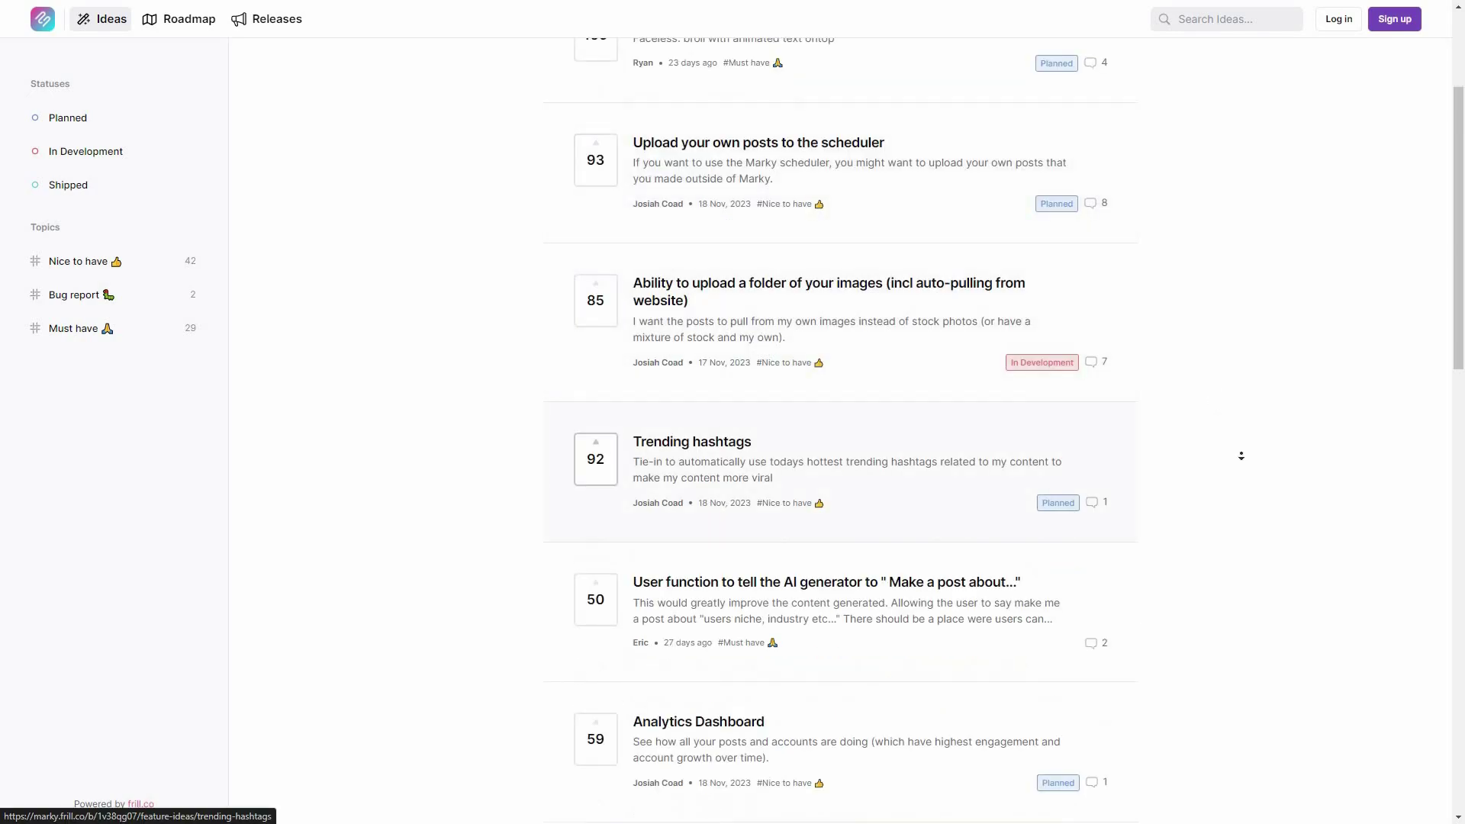
pyautogui.scroll(-1, 1314, 445)
pyautogui.scroll(-7, 1318, 446)
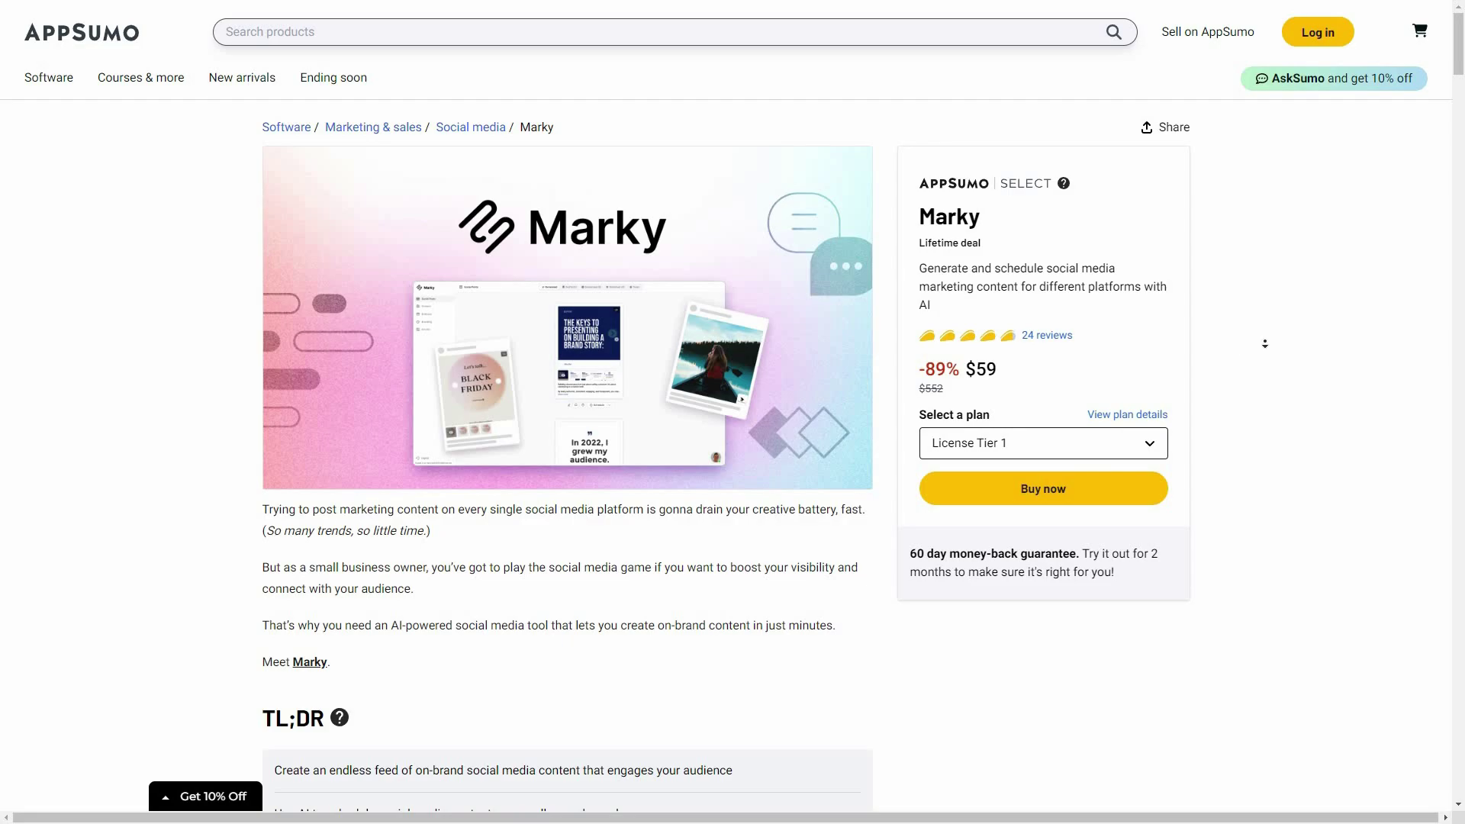
# - On the AppSumo page for Marky, review the deal overview, the plans and features, and the three license tiers
pyautogui.middleClick(1266, 355)
pyautogui.scroll(-3, 1267, 357)
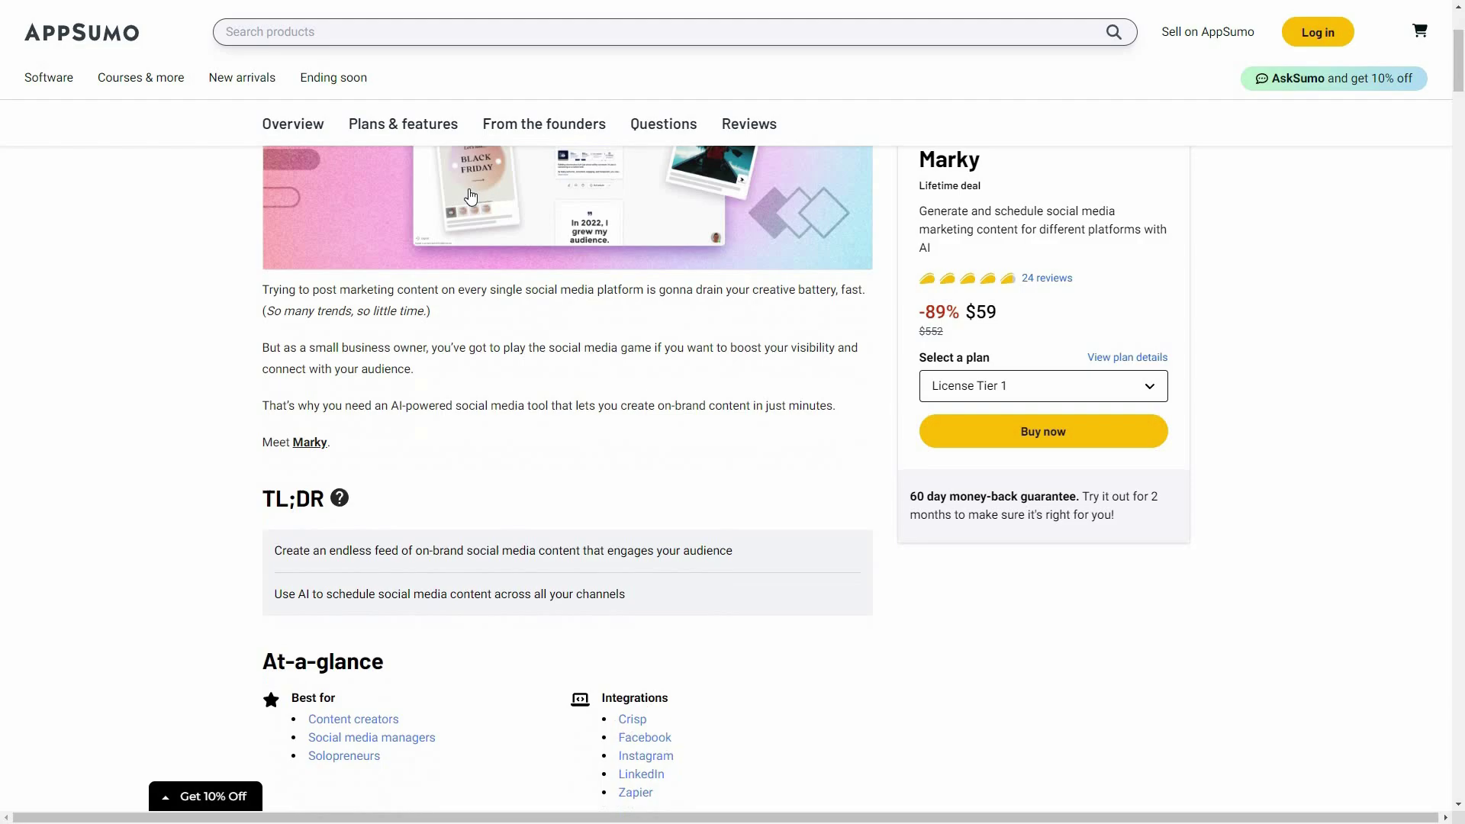
pyautogui.click(410, 32)
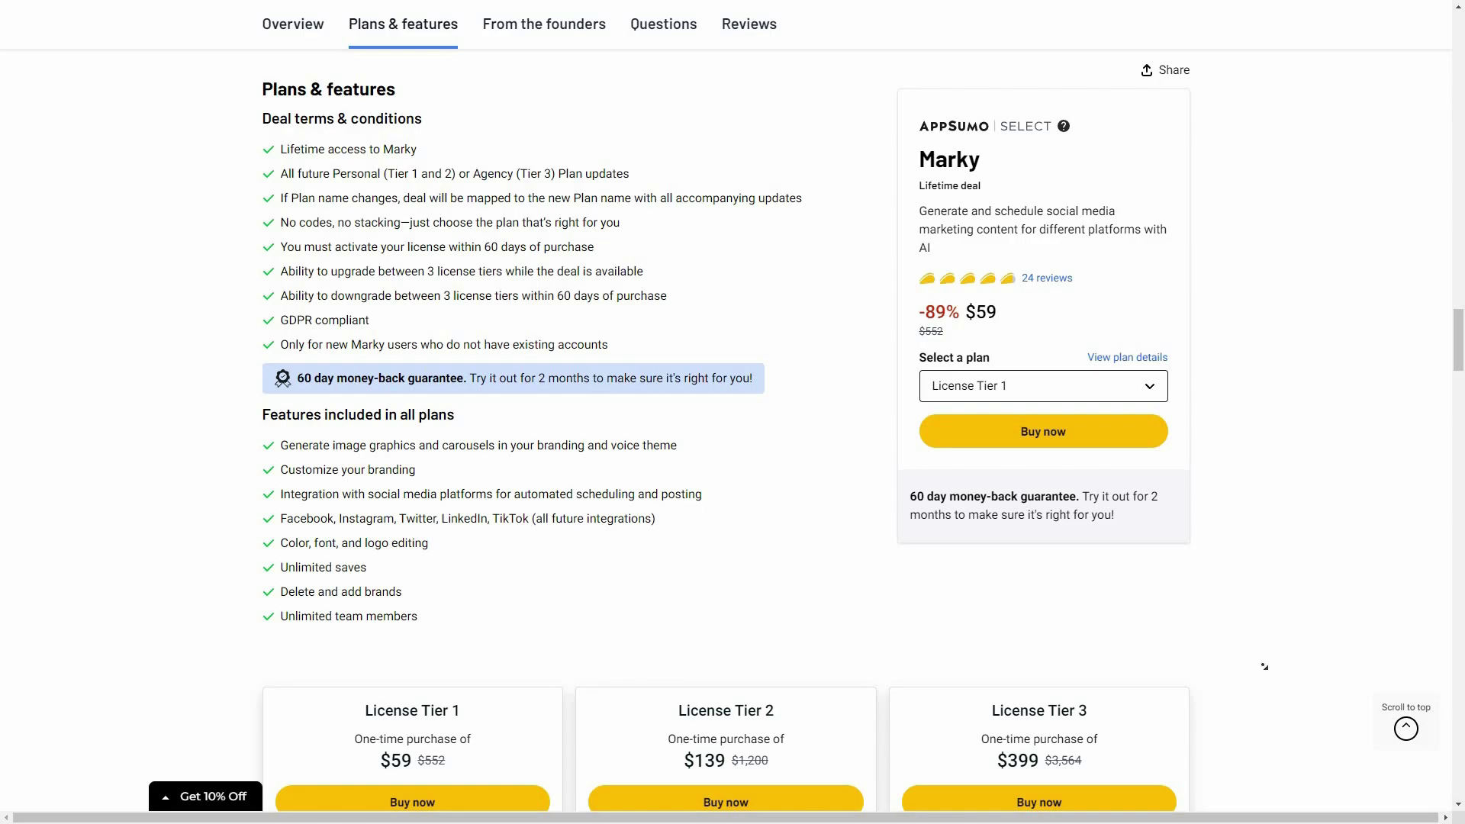
pyautogui.scroll(-3, 1265, 666)
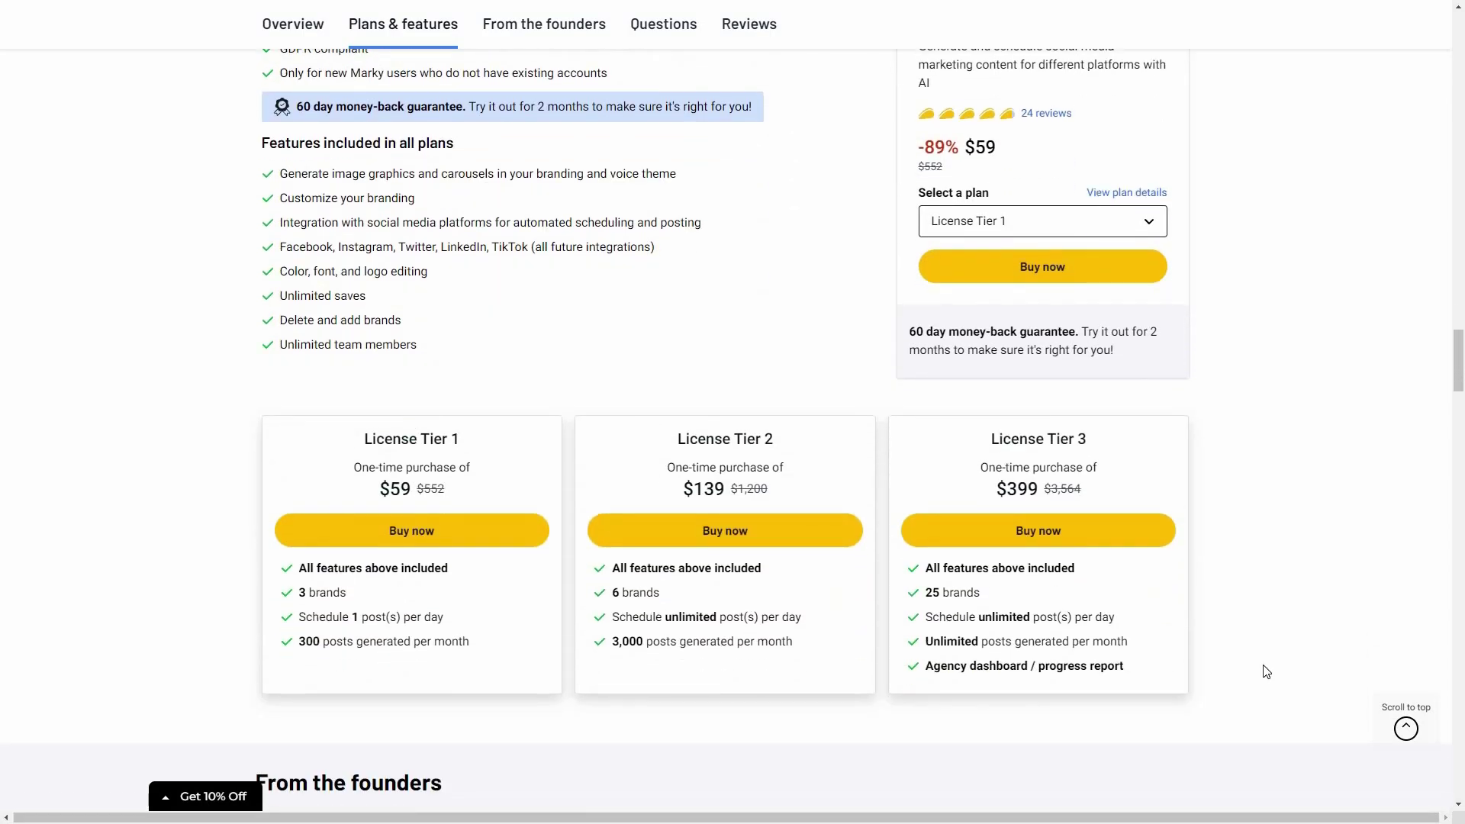